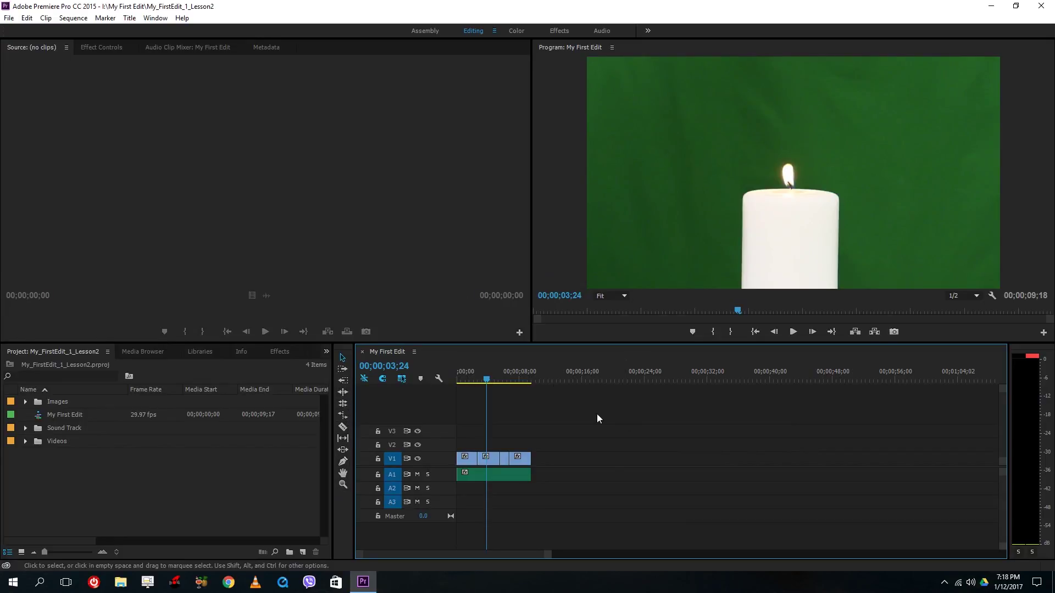
# - Use Save As to store the project as My_FirstEdit_1_Lesson3 in the My First Edit folder
pyautogui.click(9, 17)
pyautogui.click(59, 109)
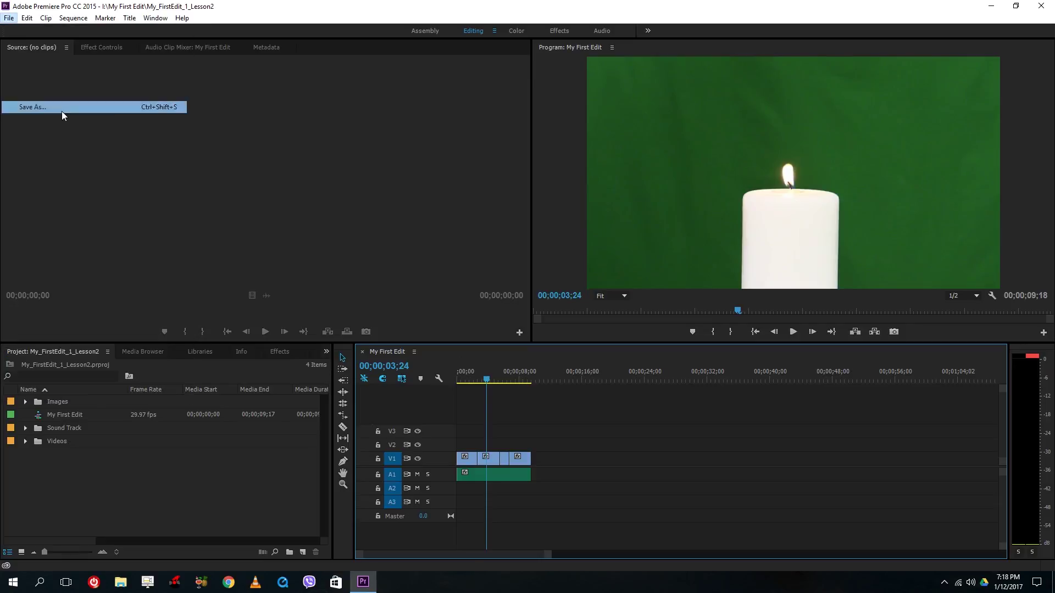
pyautogui.click(187, 268)
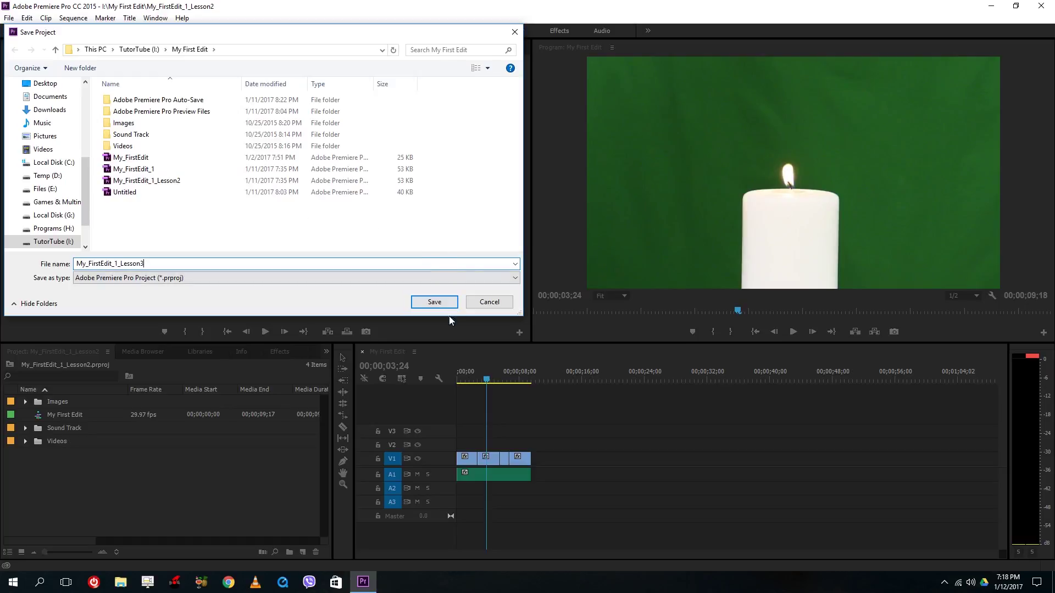
pyautogui.click(434, 302)
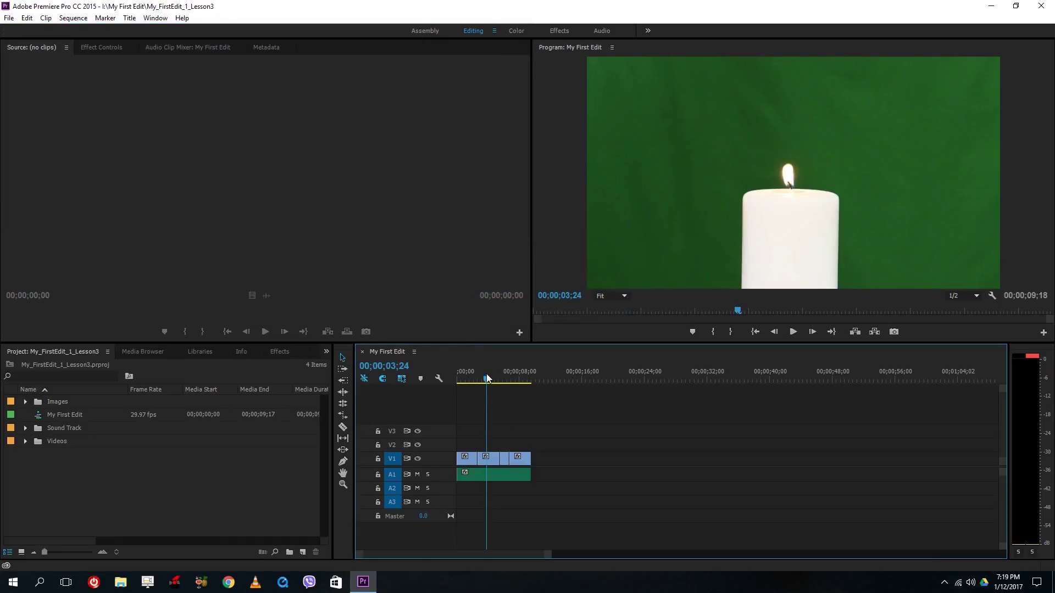
# - Preview the sequence and delete the audio clip on A1
pyautogui.moveTo(489, 374); pyautogui.dragTo(488, 375)
pyautogui.click(504, 477)
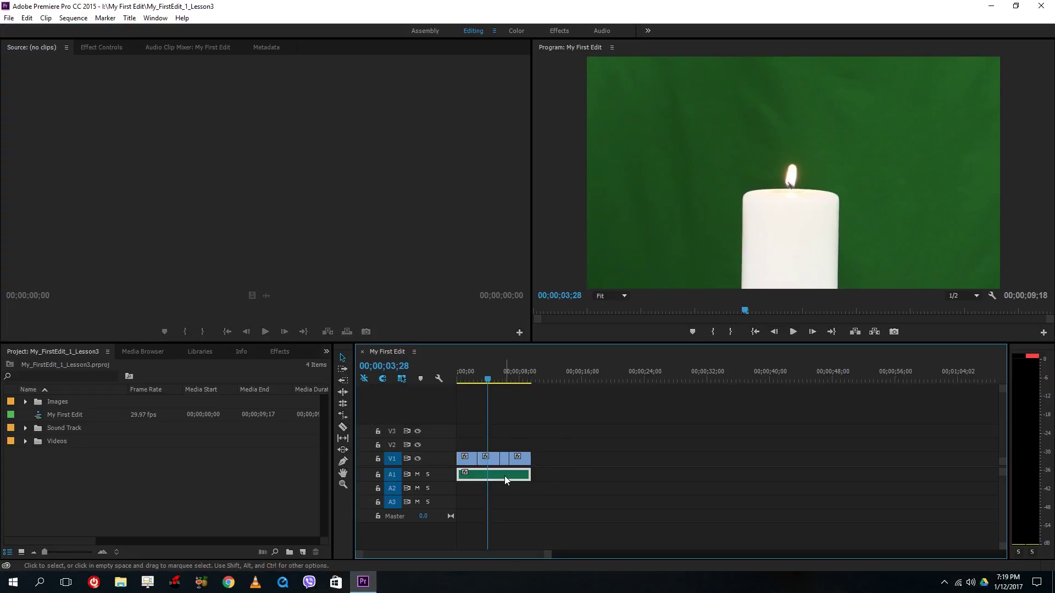
pyautogui.press('Delete')
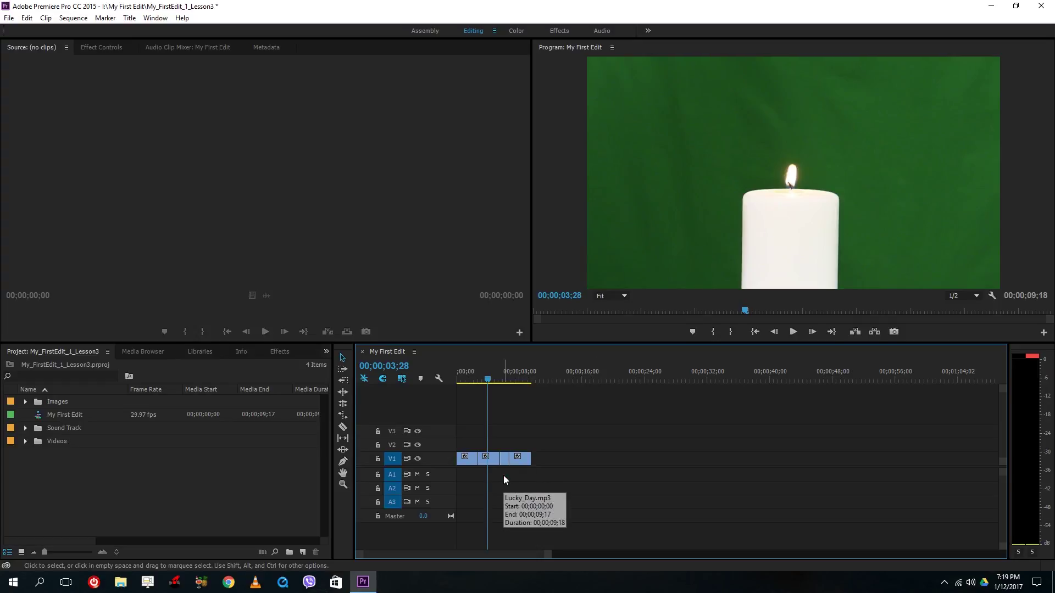
# - Move the V1 clips right to open gaps, snapping the last clip to the playhead at 16;09
pyautogui.moveTo(545, 438); pyautogui.dragTo(618, 465)
pyautogui.click(656, 440)
pyautogui.moveTo(527, 459); pyautogui.dragTo(556, 460)
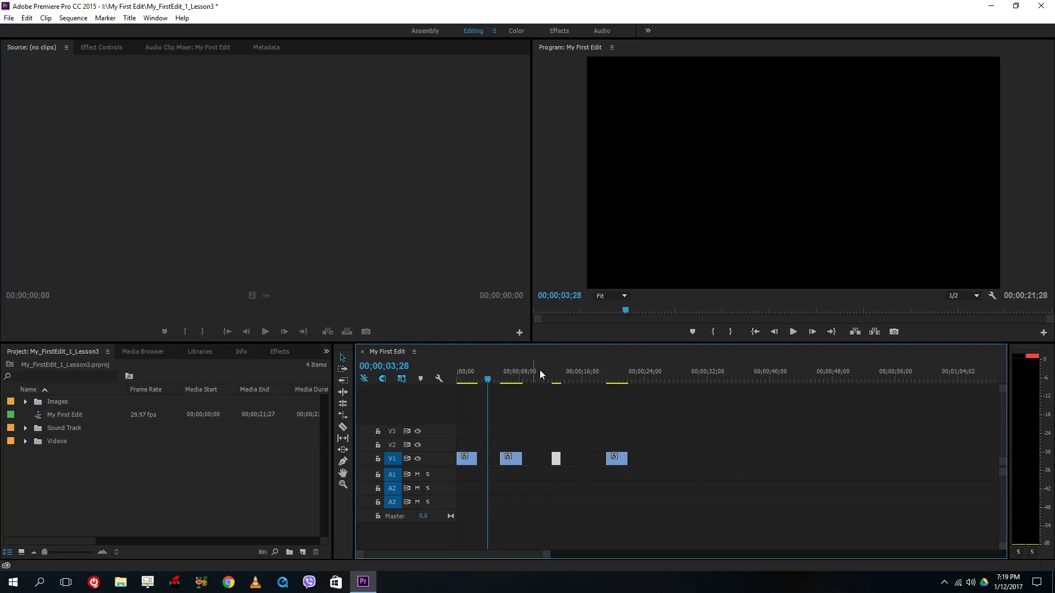
pyautogui.moveTo(659, 376); pyautogui.dragTo(582, 378)
pyautogui.moveTo(618, 459); pyautogui.dragTo(596, 461)
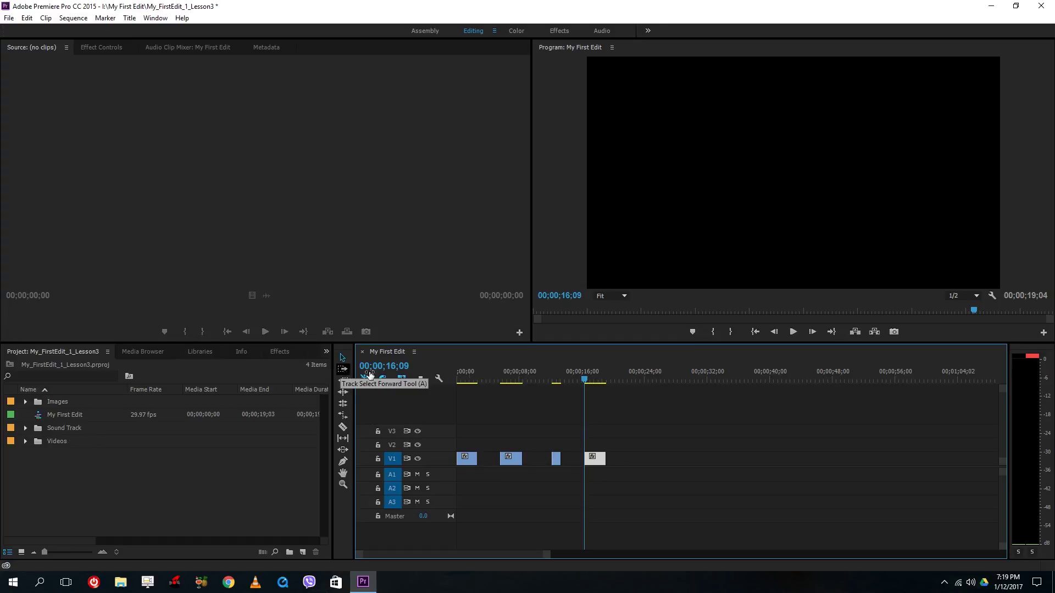
# - With the Selection tool, drag the second V1 clip slightly later
pyautogui.moveTo(496, 371); pyautogui.dragTo(471, 373)
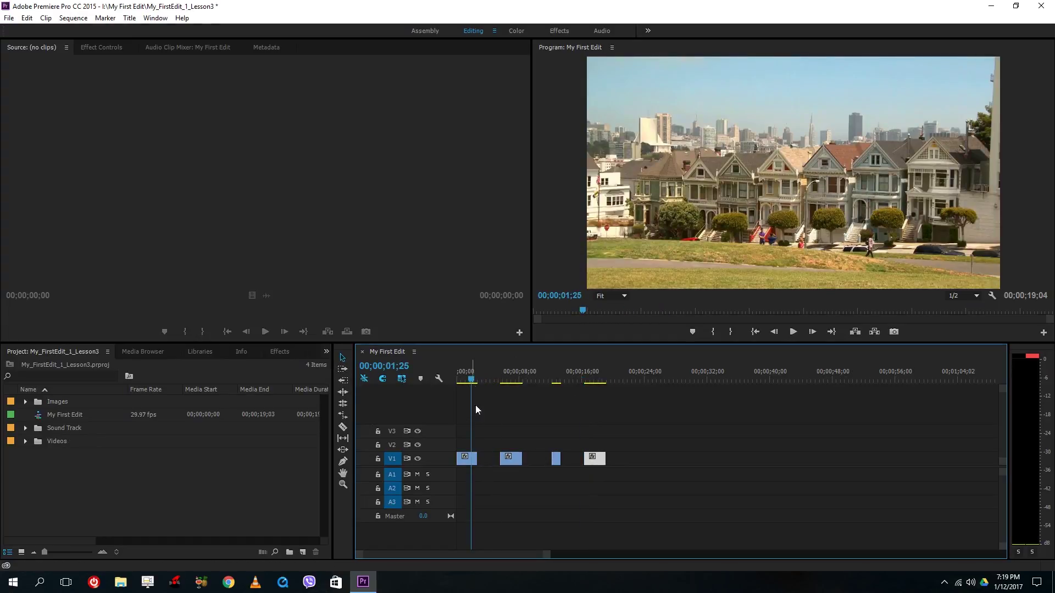
pyautogui.click(344, 372)
pyautogui.click(342, 357)
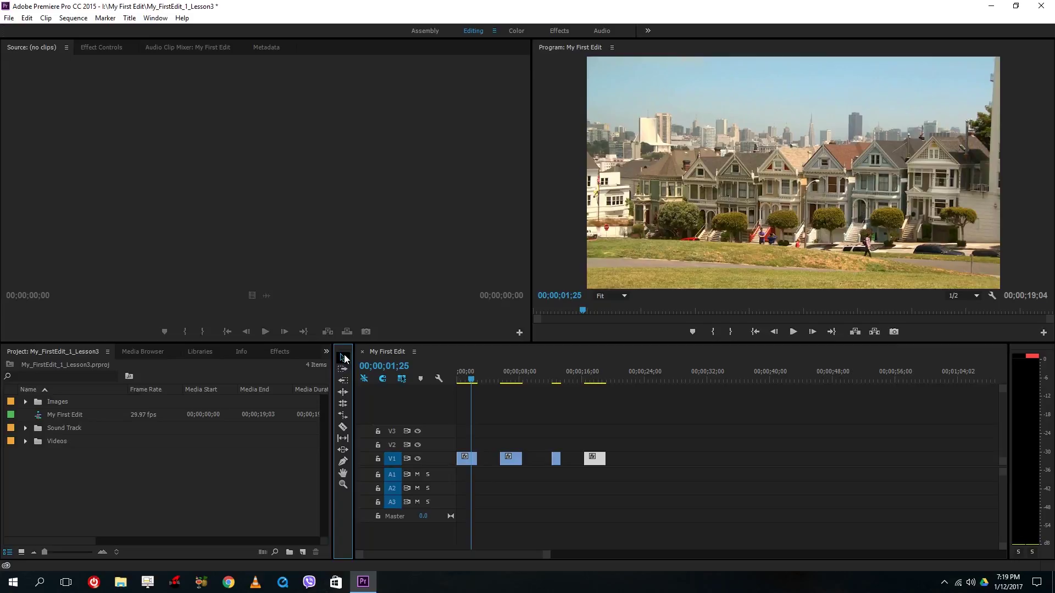
pyautogui.click(511, 461)
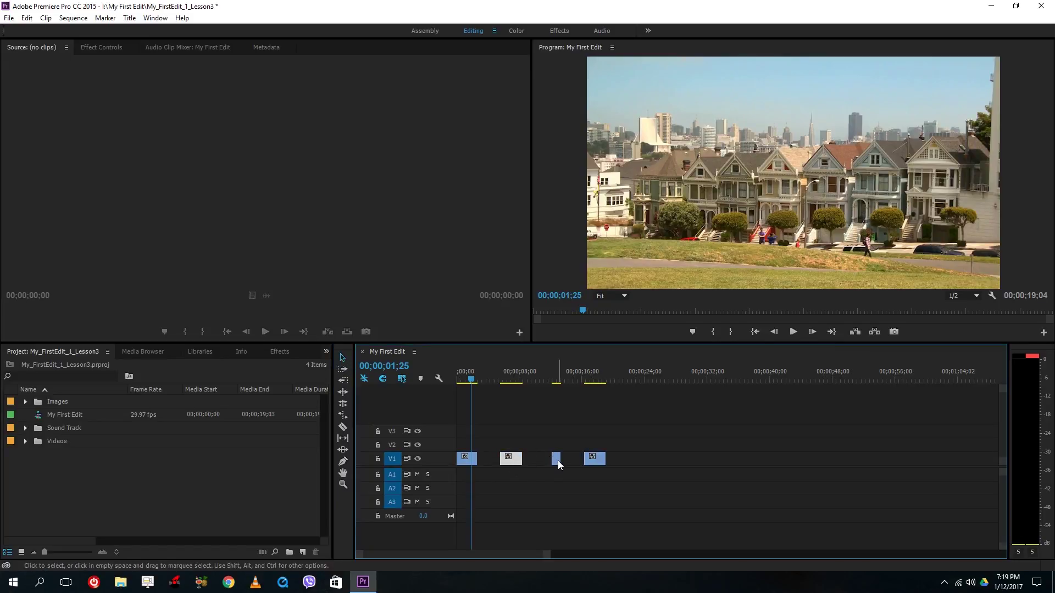
pyautogui.click(557, 460)
pyautogui.click(556, 459)
pyautogui.click(513, 459)
pyautogui.click(556, 460)
pyautogui.click(555, 459)
pyautogui.moveTo(515, 461); pyautogui.dragTo(534, 465)
# - Marquee-select the three right-hand V1 clips, then clear the selection
pyautogui.moveTo(693, 499)
pyautogui.mouseDown()
pyautogui.moveTo(514, 445)
pyautogui.moveTo(523, 464)
pyautogui.moveTo(637, 466)
pyautogui.moveTo(509, 471)
pyautogui.moveTo(525, 484)
pyautogui.mouseUp()
pyautogui.moveTo(514, 412); pyautogui.dragTo(720, 475)
pyautogui.click(711, 511)
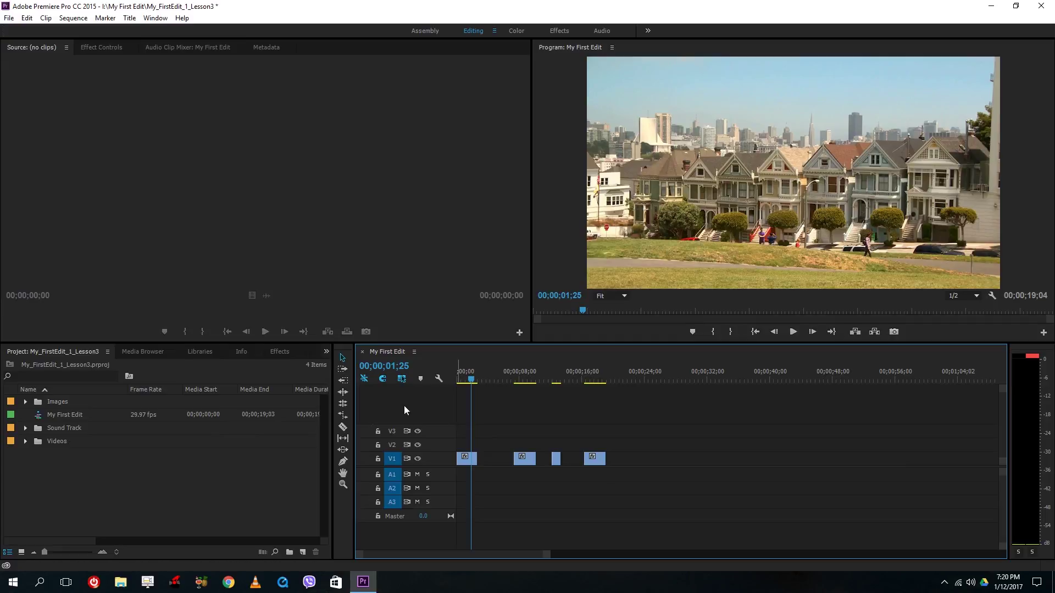
# - Try Track Select Forward on the V1 clips, then marquee-select all four V1 clips
pyautogui.click(339, 369)
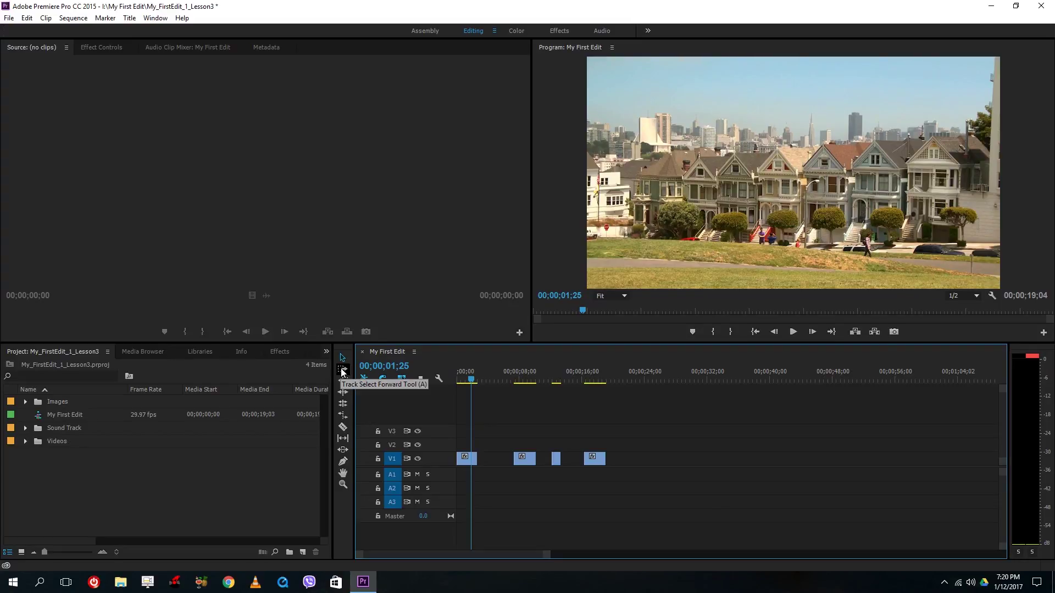
pyautogui.click(342, 371)
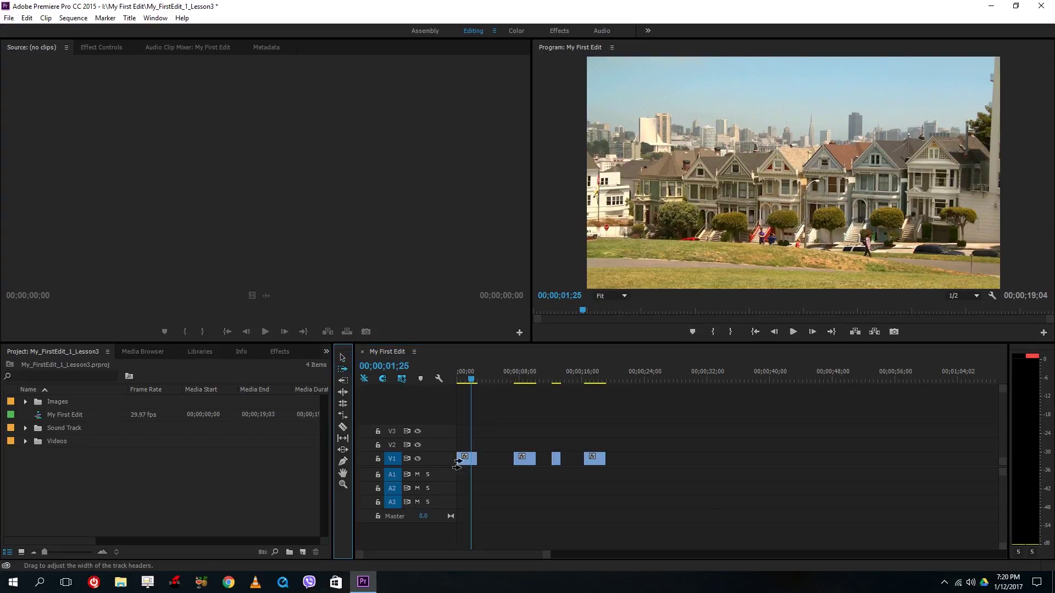
pyautogui.click(495, 460)
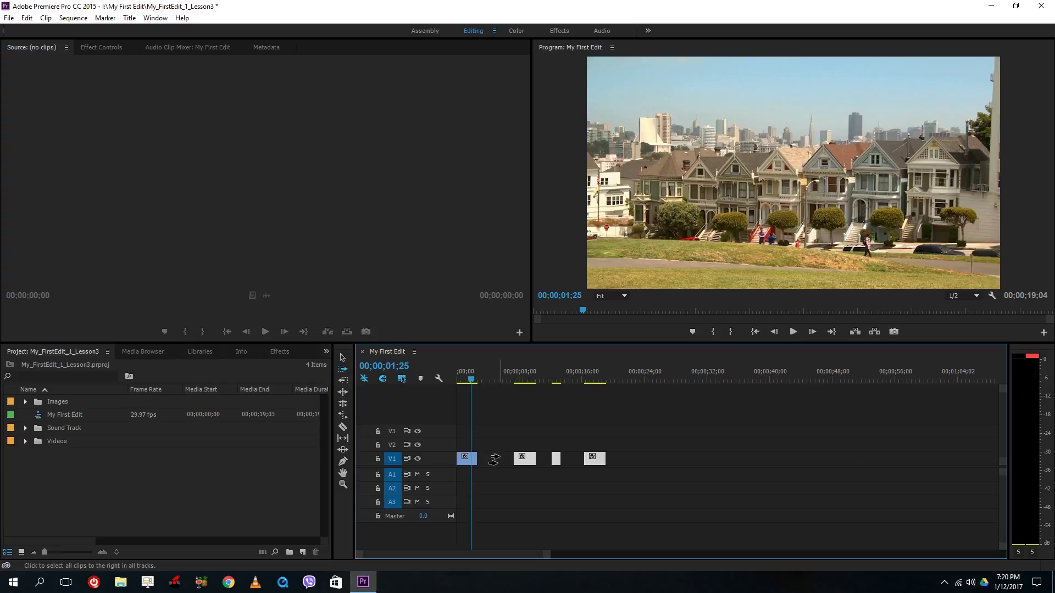
pyautogui.click(468, 457)
pyautogui.click(545, 460)
pyautogui.click(343, 358)
pyautogui.moveTo(742, 498); pyautogui.dragTo(458, 444)
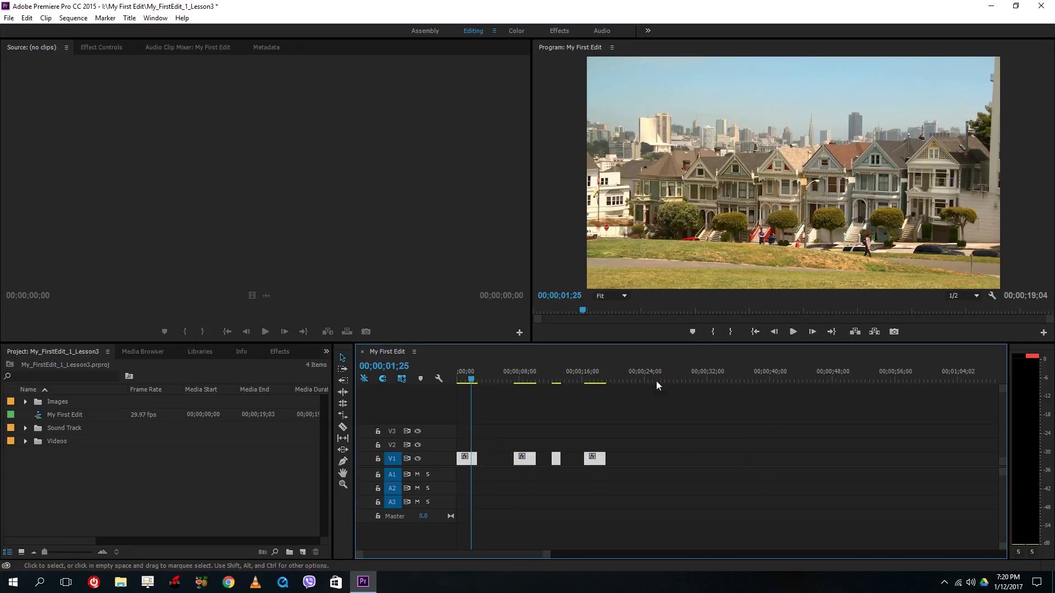
# - Paste the four clips repeatedly at the sequence end, copying the longer run and pasting again
pyautogui.click(641, 373)
pyautogui.hotkey('ctrl', 'v')
pyautogui.click(799, 371)
pyautogui.hotkey('ctrl', 'v')
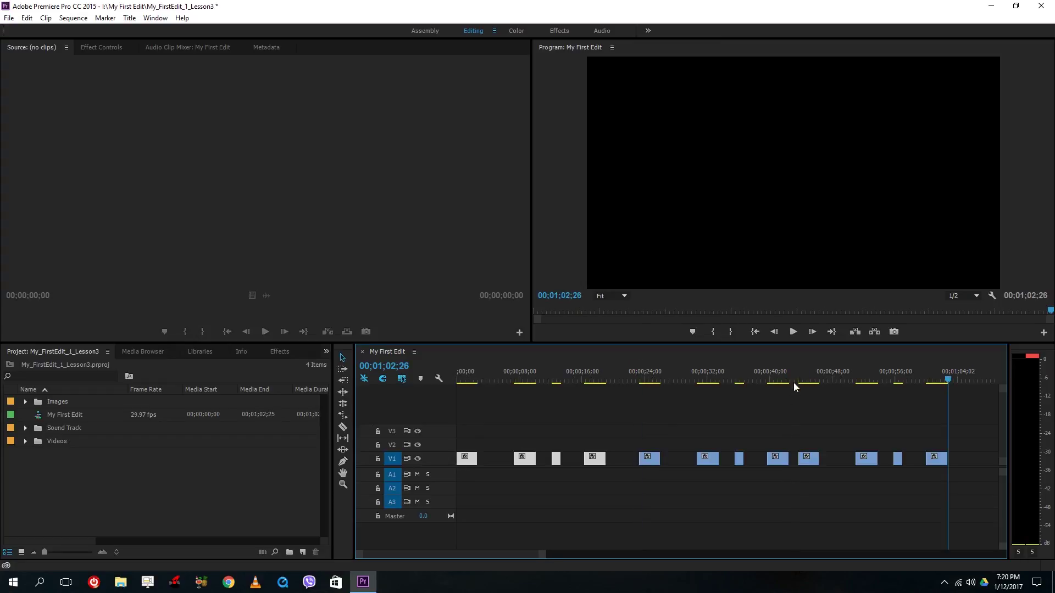
pyautogui.moveTo(969, 476); pyautogui.dragTo(469, 447)
pyautogui.hotkey('ctrl', 'c')
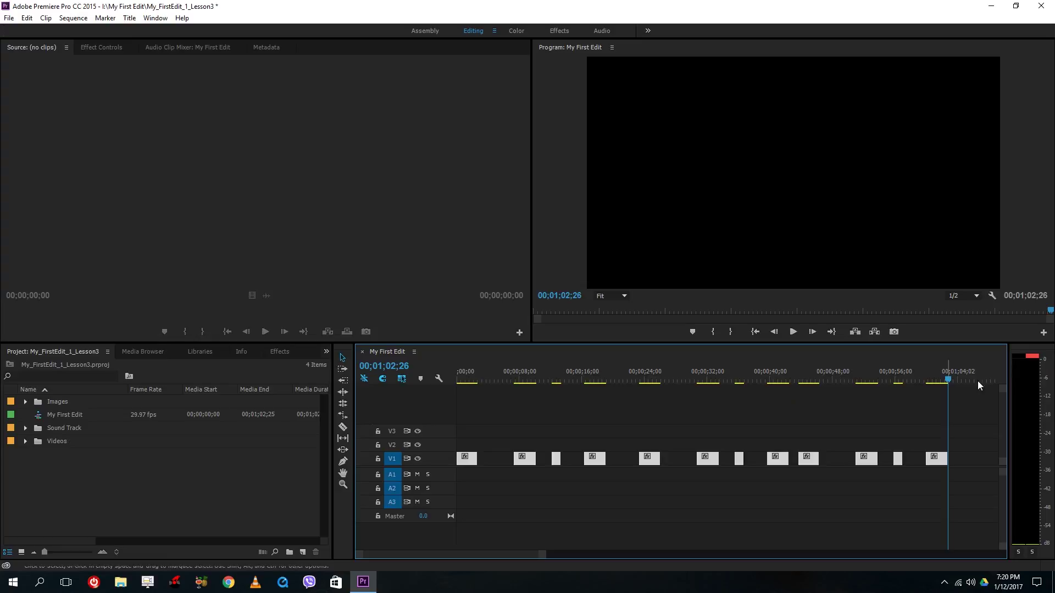
pyautogui.click(964, 377)
pyautogui.hotkey('ctrl', 'v')
# - Marquee the later copies and drag them up onto V2, staggered above the V1 clips
pyautogui.moveTo(750, 518); pyautogui.dragTo(439, 437)
pyautogui.scroll(3, 467, 552)
pyautogui.scroll(3, 466, 553)
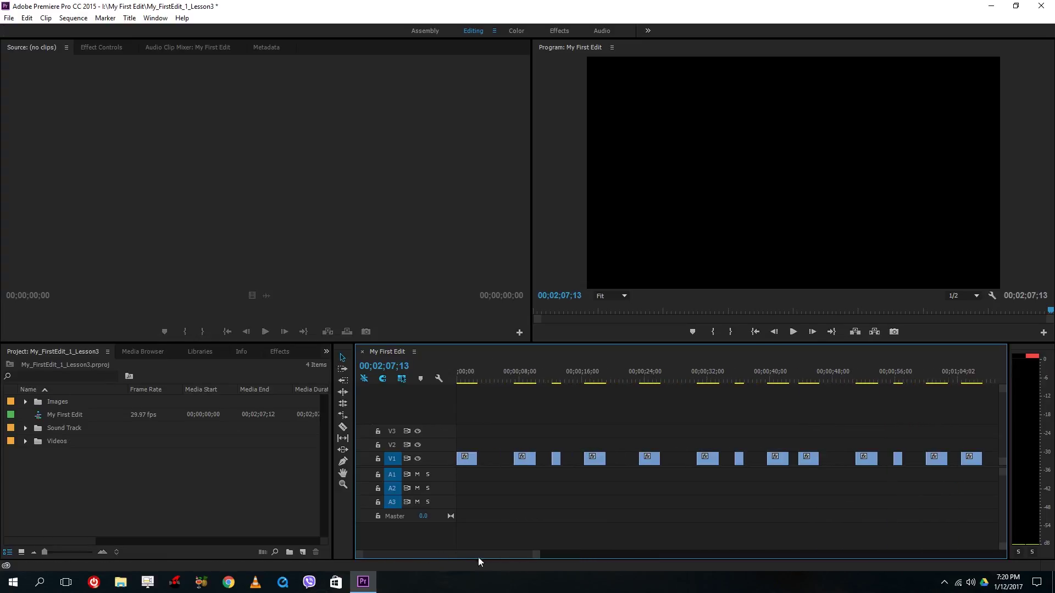
pyautogui.moveTo(538, 556); pyautogui.dragTo(672, 556)
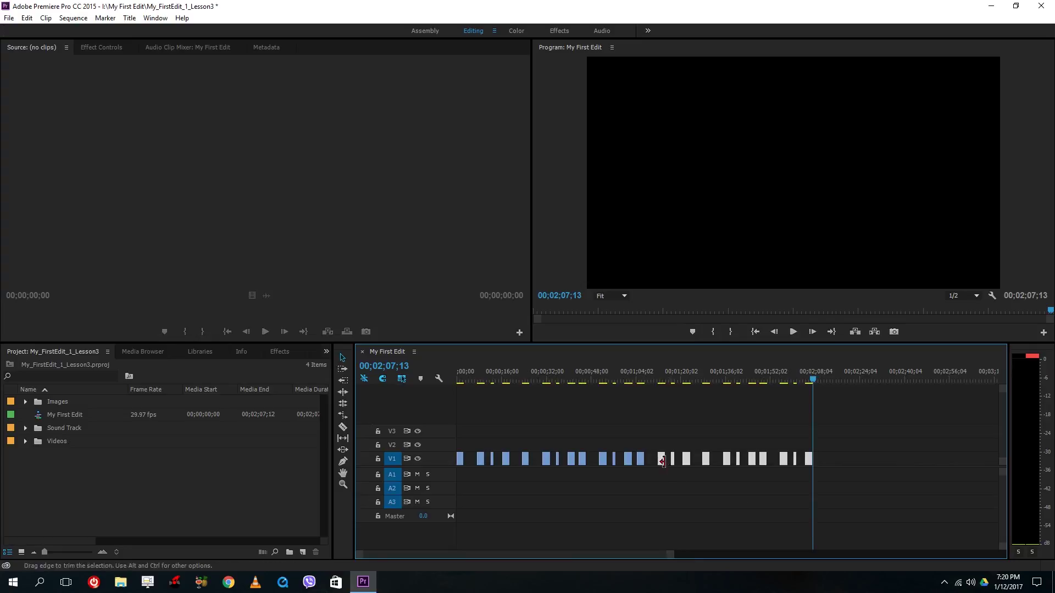
pyautogui.moveTo(607, 438); pyautogui.dragTo(471, 452)
pyautogui.moveTo(502, 375); pyautogui.dragTo(458, 375)
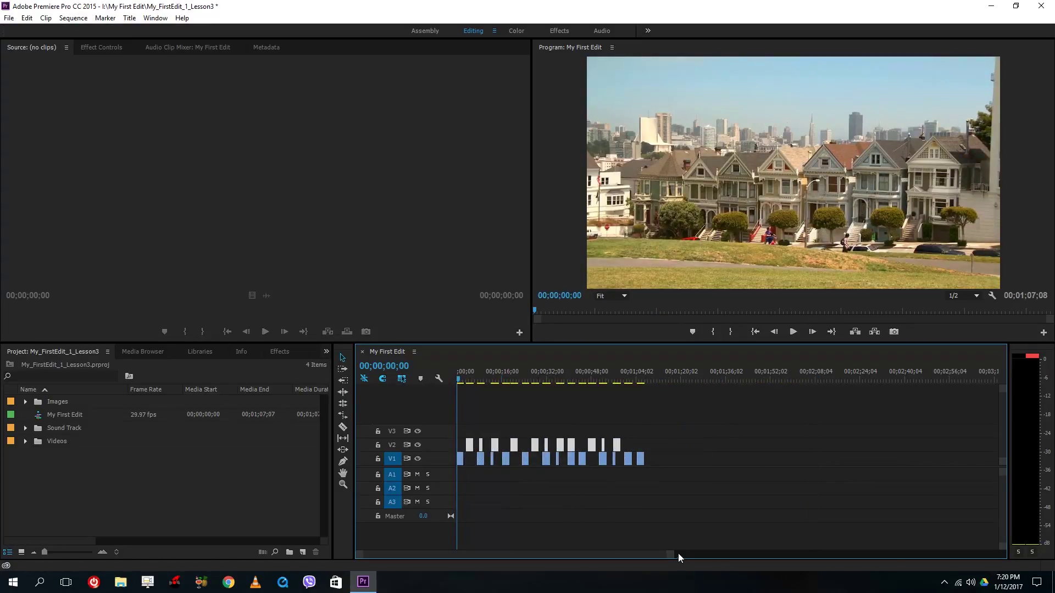
pyautogui.moveTo(671, 555); pyautogui.dragTo(536, 556)
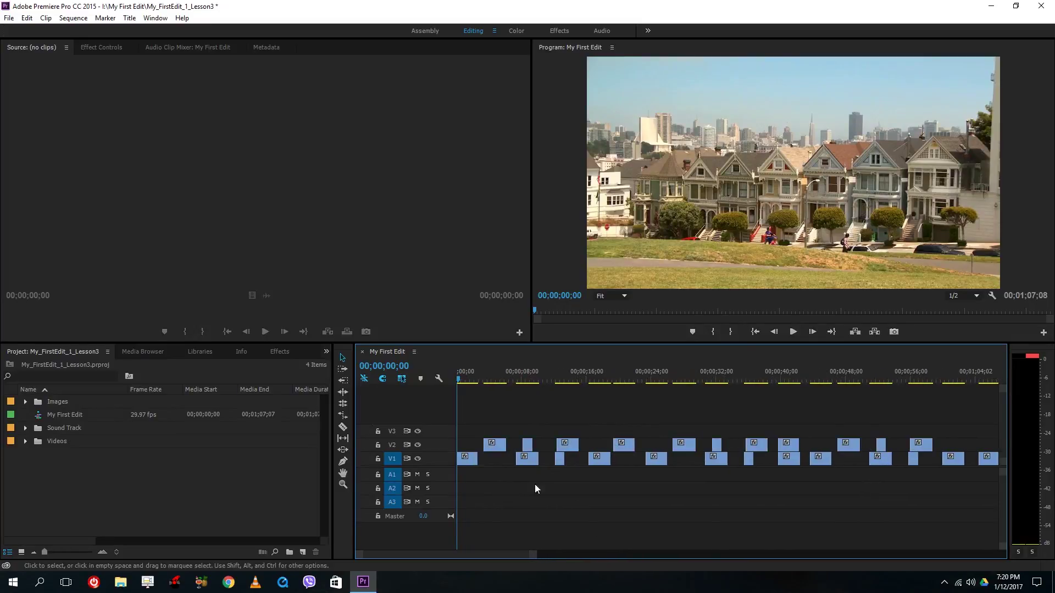
# - Track-select the final clips forward and shift them slightly right
pyautogui.click(343, 371)
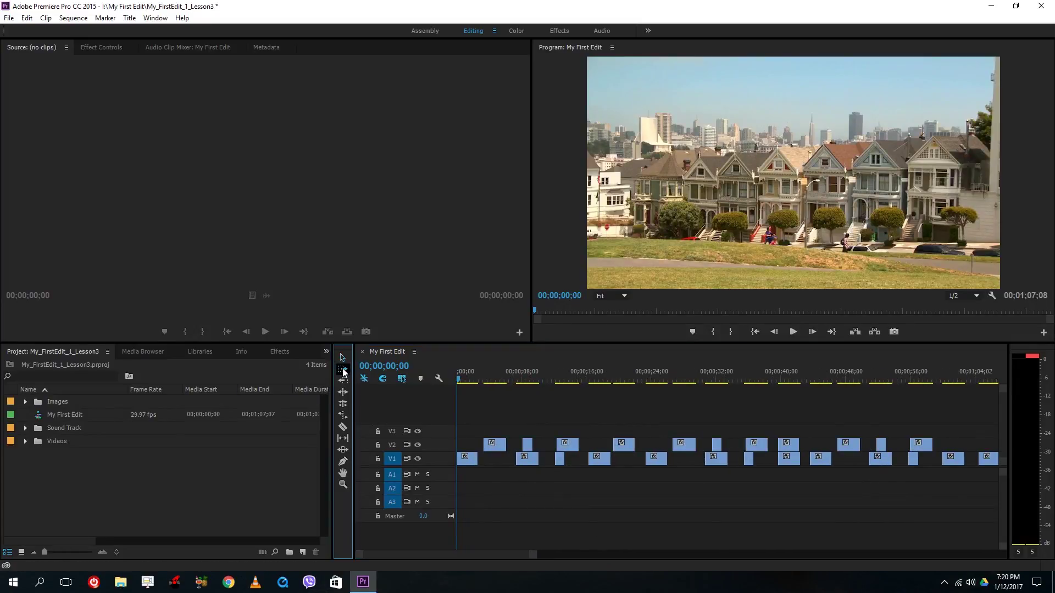
pyautogui.click(608, 447)
pyautogui.click(714, 444)
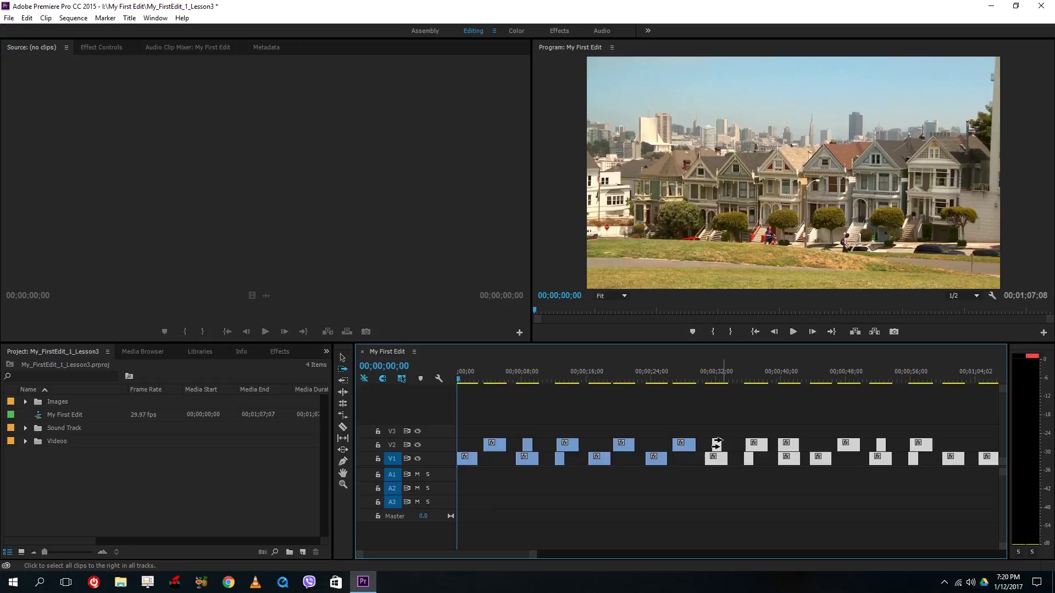
pyautogui.click(787, 456)
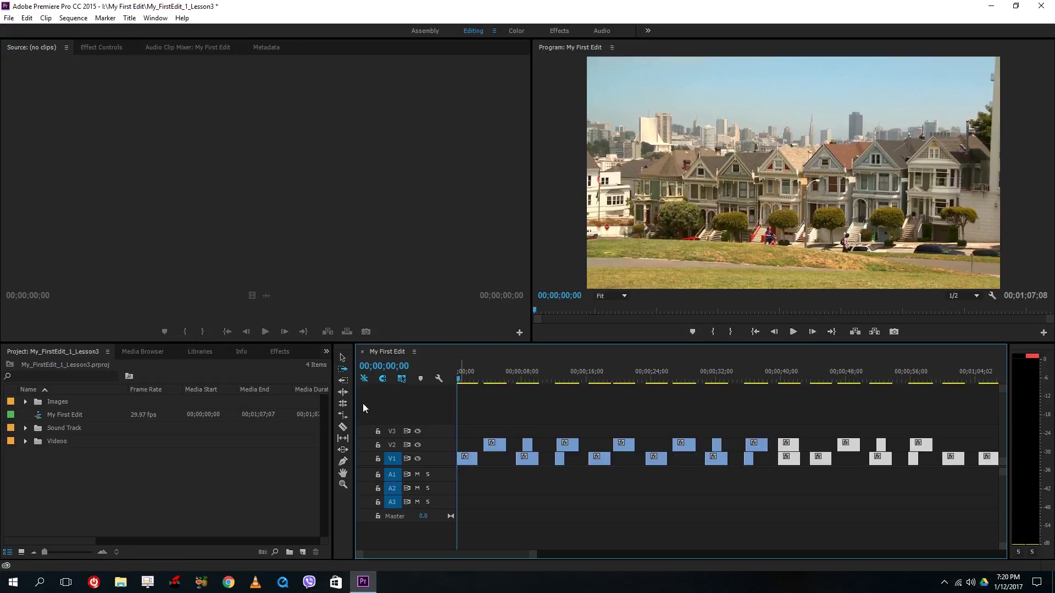
pyautogui.click(342, 358)
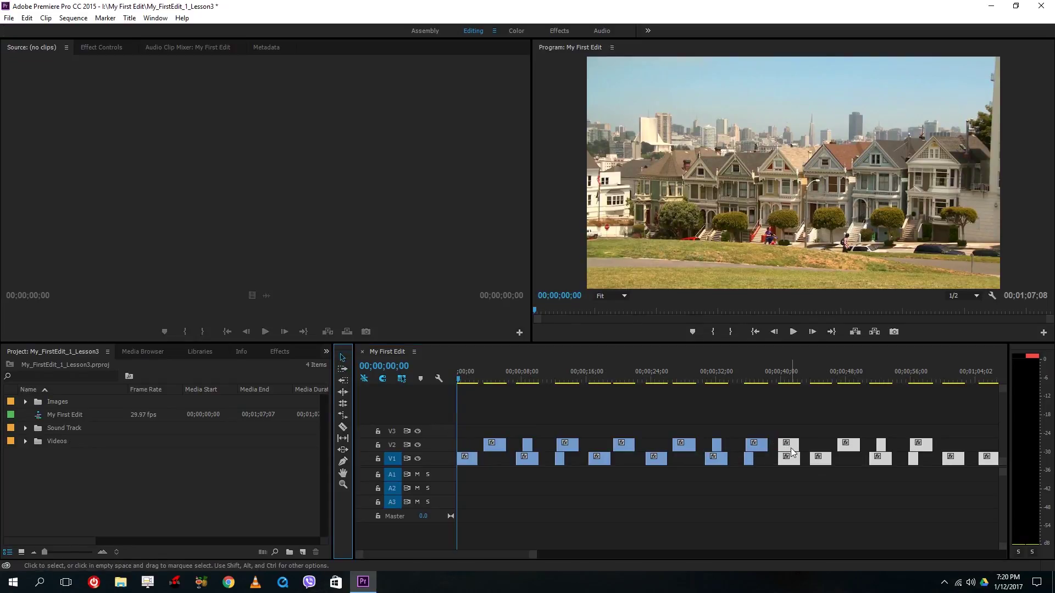
pyautogui.moveTo(796, 453); pyautogui.dragTo(805, 456)
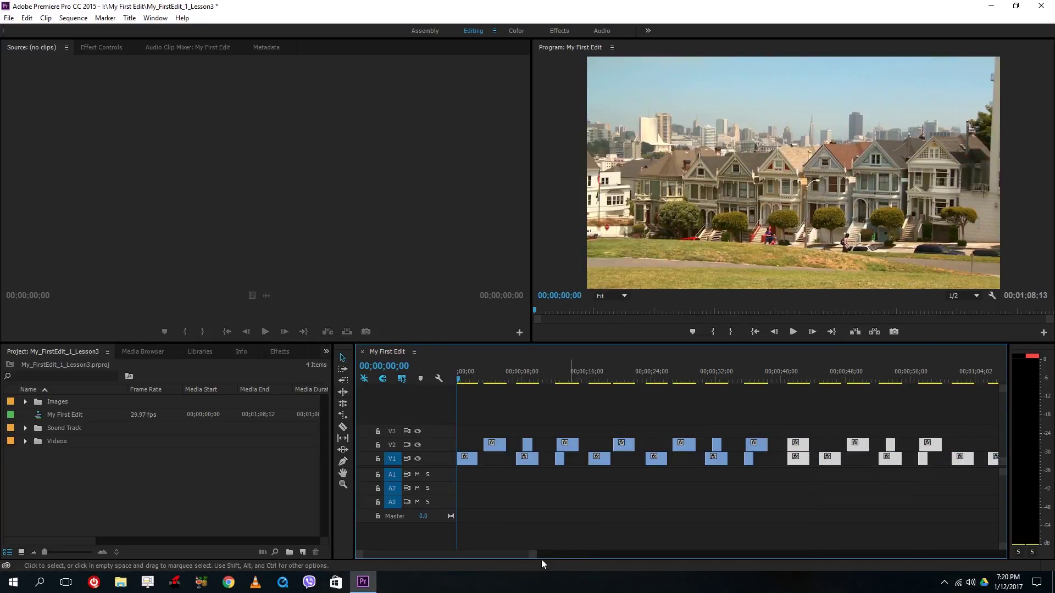
pyautogui.moveTo(536, 555); pyautogui.dragTo(501, 557)
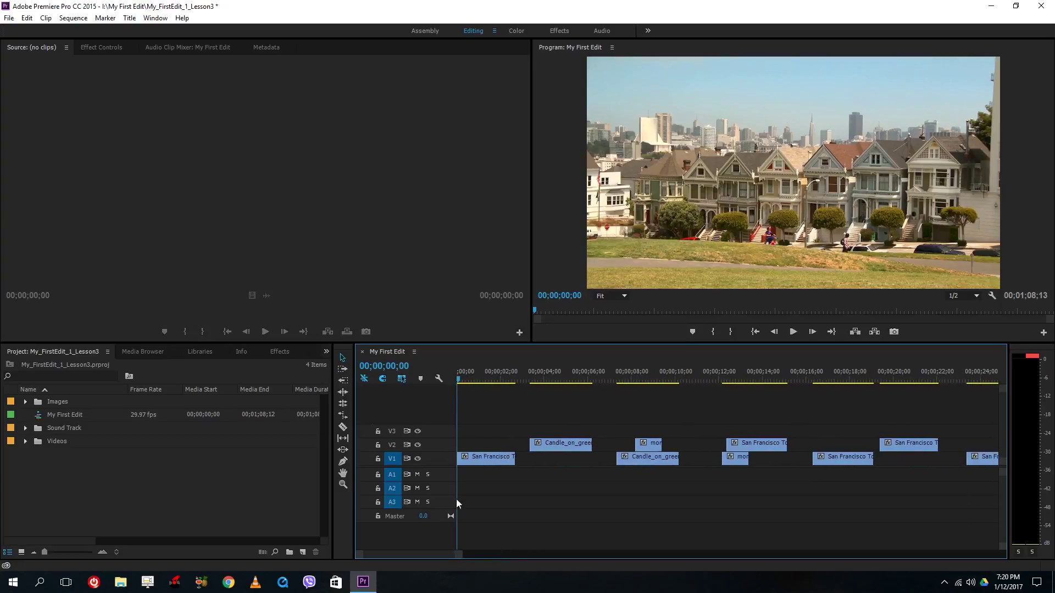
# - Track-select from the short V2 clip onward, move them about 1;08 later, and zoom out to show all
pyautogui.click(343, 369)
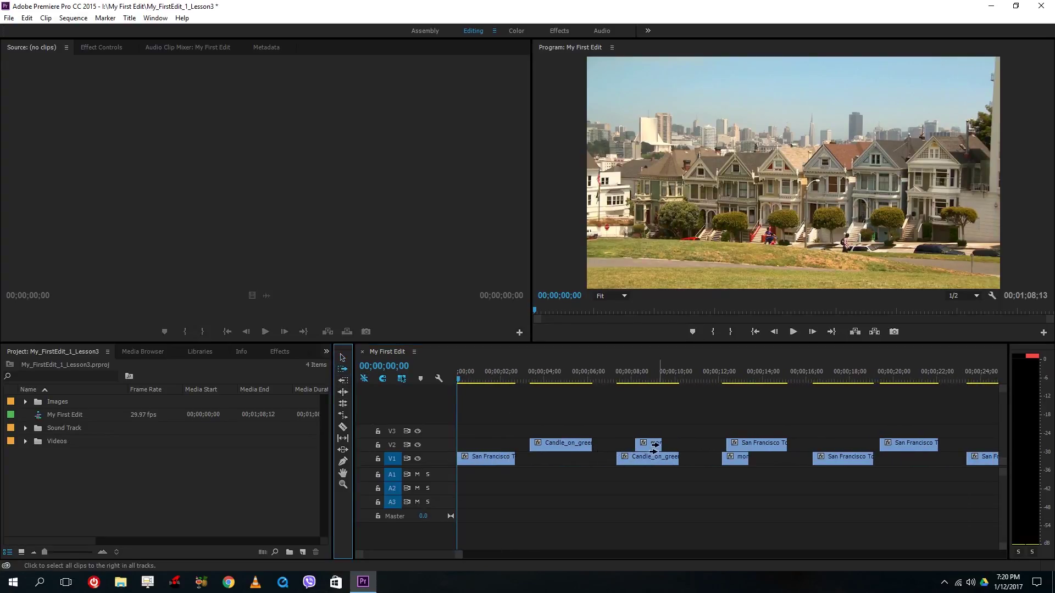
pyautogui.click(629, 447)
pyautogui.press('v')
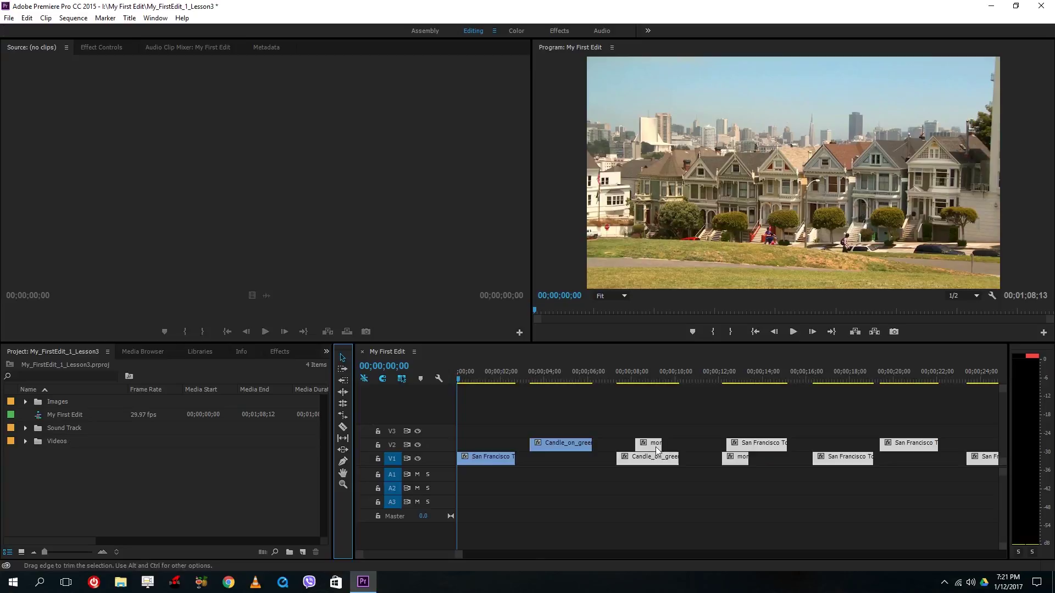
pyautogui.moveTo(665, 446); pyautogui.dragTo(863, 446)
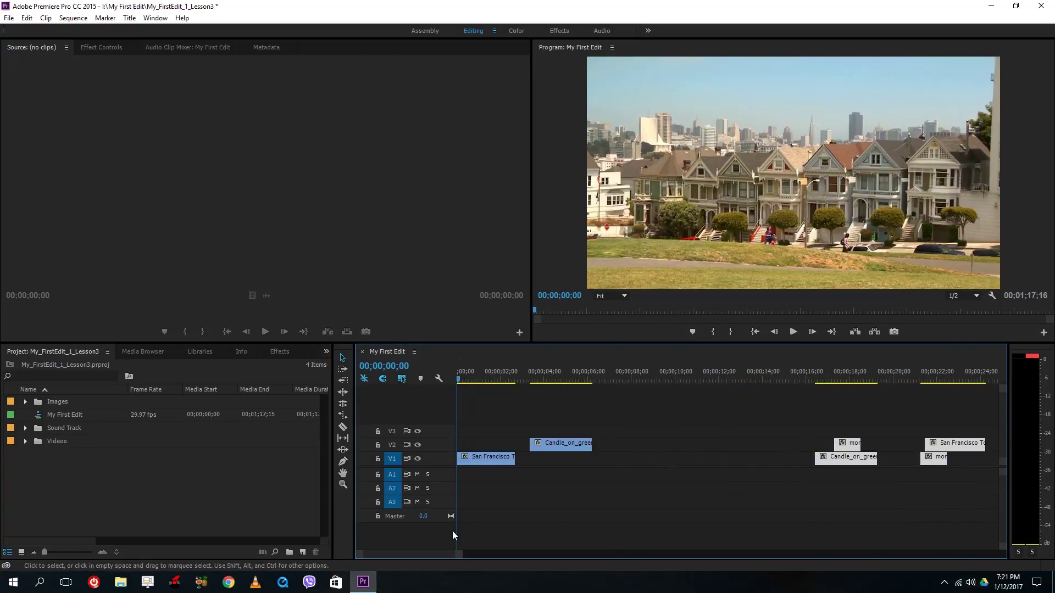
pyautogui.moveTo(458, 558); pyautogui.dragTo(593, 558)
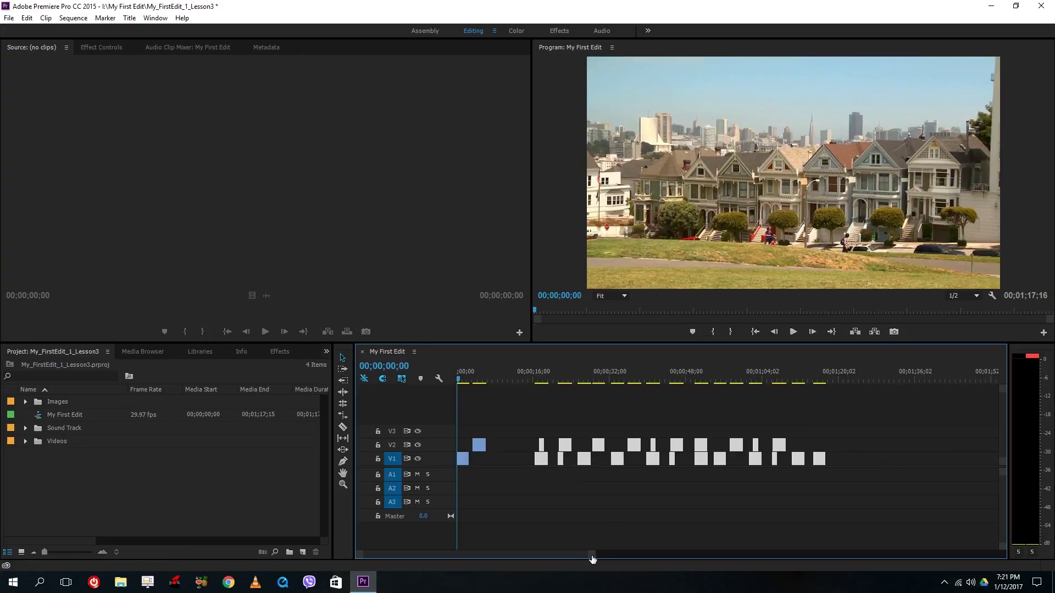
pyautogui.moveTo(592, 557); pyautogui.dragTo(546, 558)
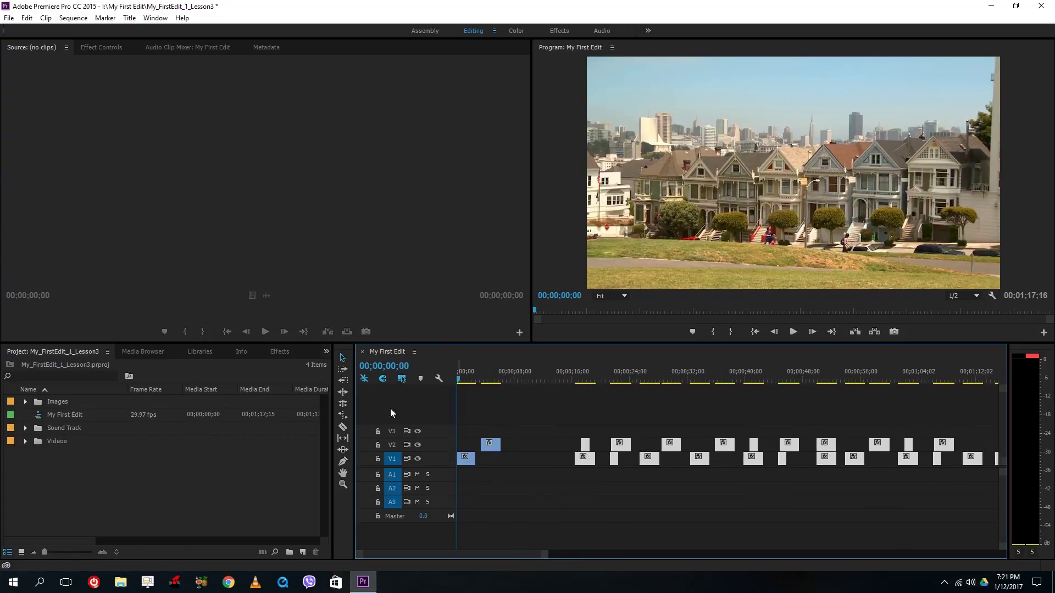
# - Use Track Select Backward on a clip near 00;00;38 to select everything before it
pyautogui.click(343, 383)
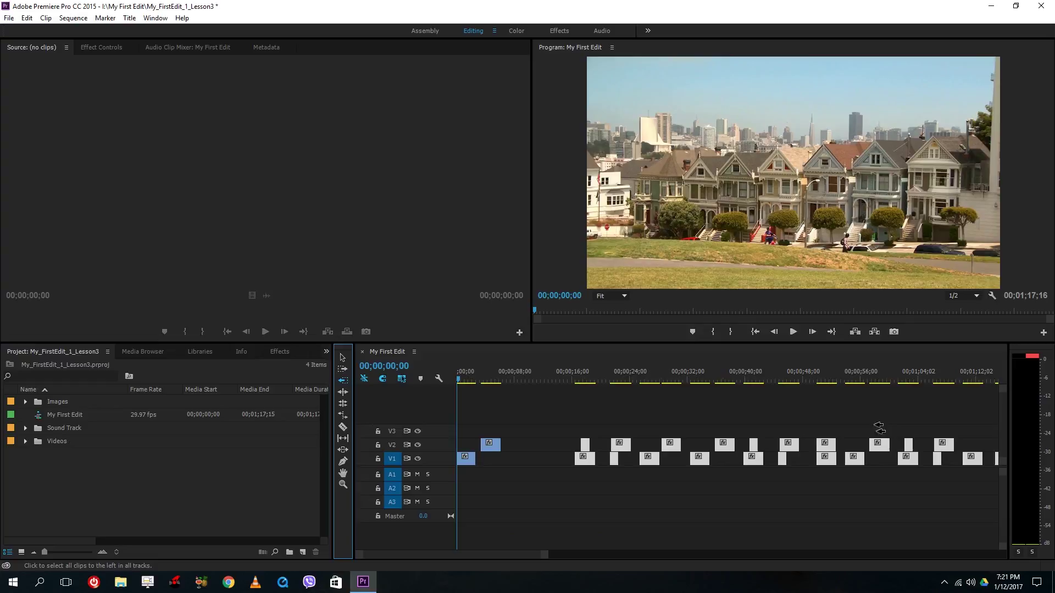
pyautogui.moveTo(786, 448); pyautogui.dragTo(647, 448)
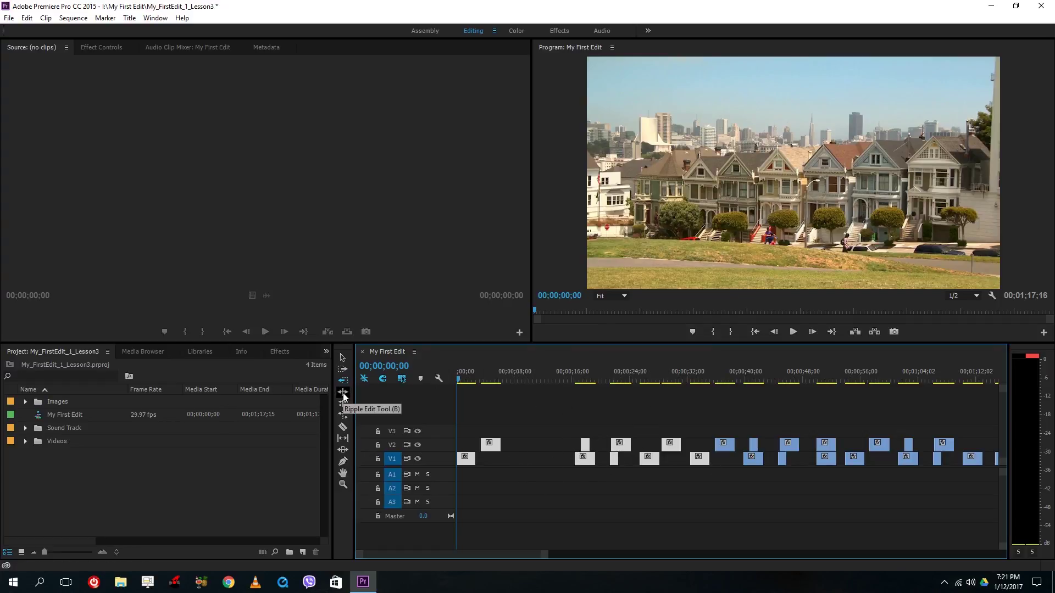
# - Move the short V2 clip about five seconds earlier, with the playhead at 00;00;05;19
pyautogui.click(343, 357)
pyautogui.click(518, 448)
pyautogui.click(535, 474)
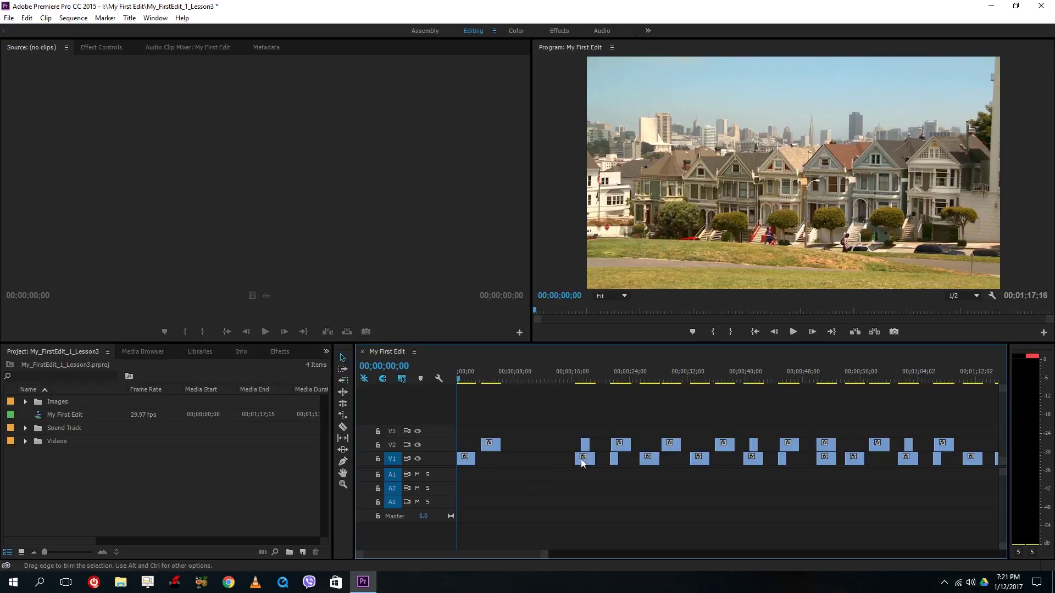
pyautogui.moveTo(585, 445); pyautogui.dragTo(506, 452)
pyautogui.click(497, 380)
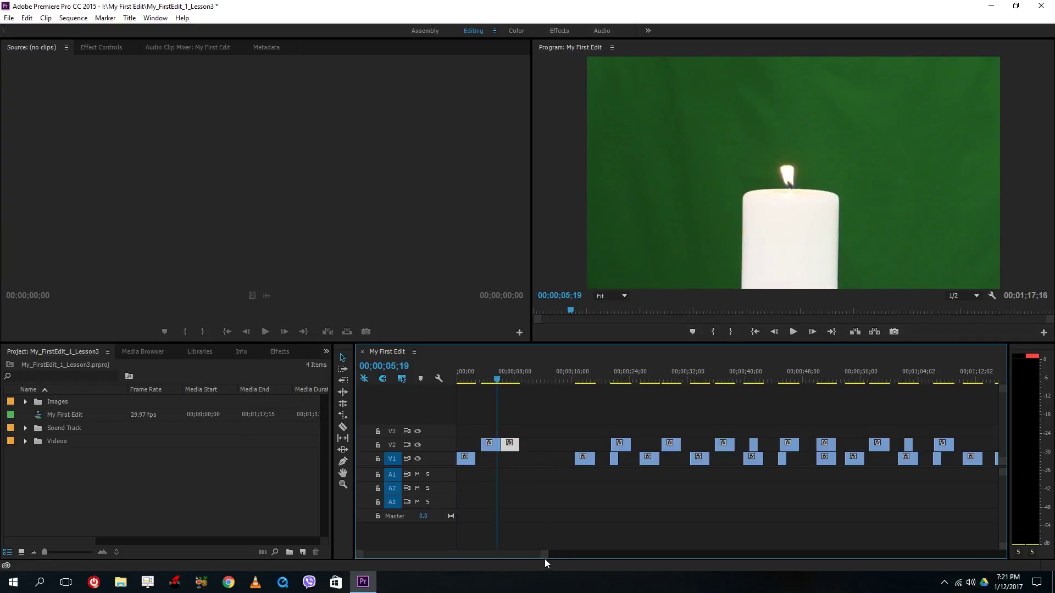
pyautogui.moveTo(545, 559); pyautogui.dragTo(486, 558)
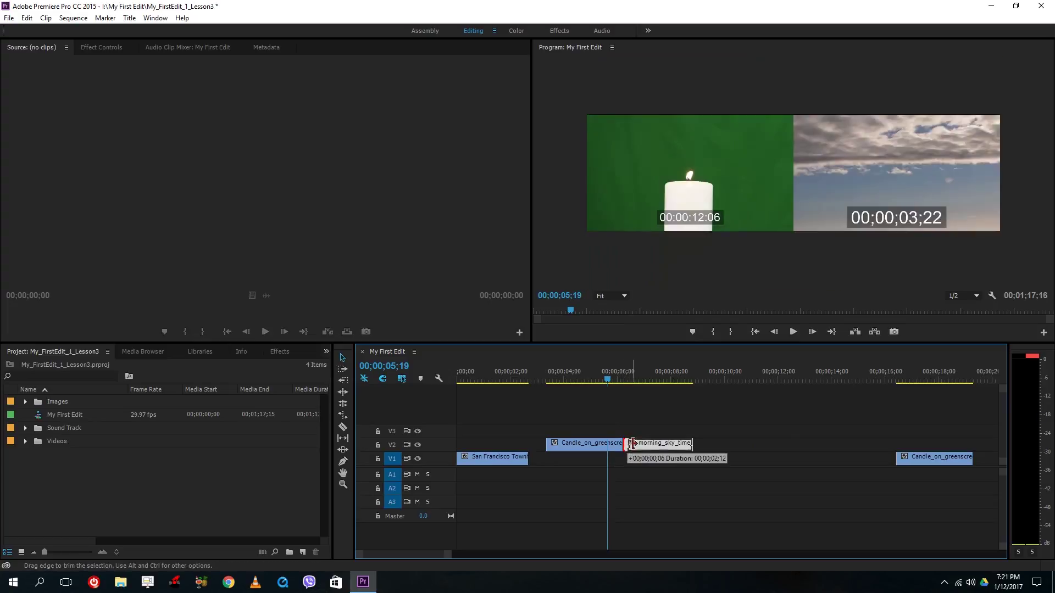
# - Trim morning_sky's start and line up San Francisco, morning_sky and the second candle clip on V2
pyautogui.moveTo(631, 444); pyautogui.dragTo(646, 443)
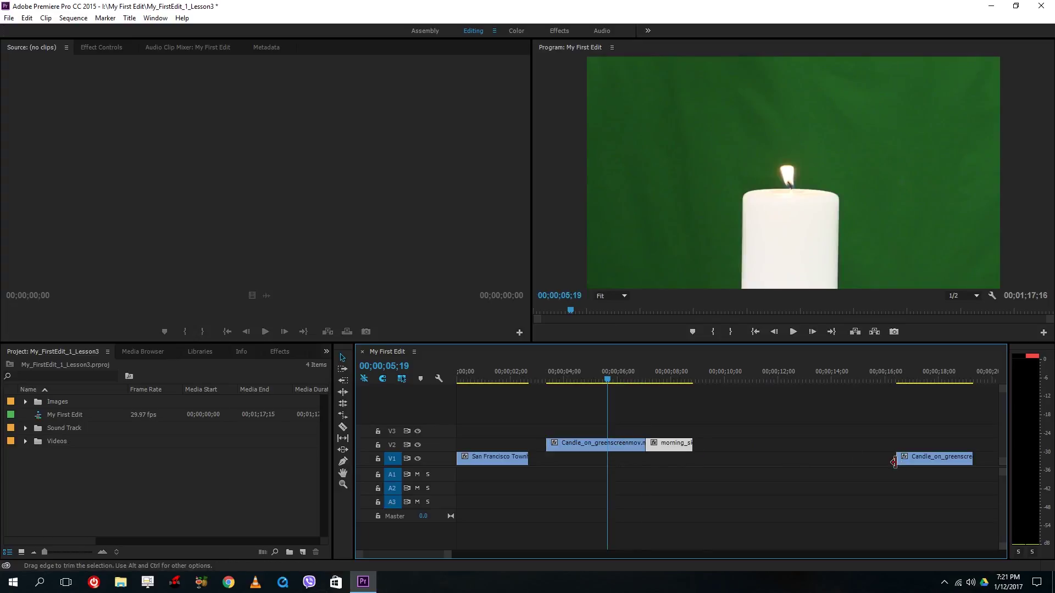
pyautogui.moveTo(923, 459); pyautogui.dragTo(720, 444)
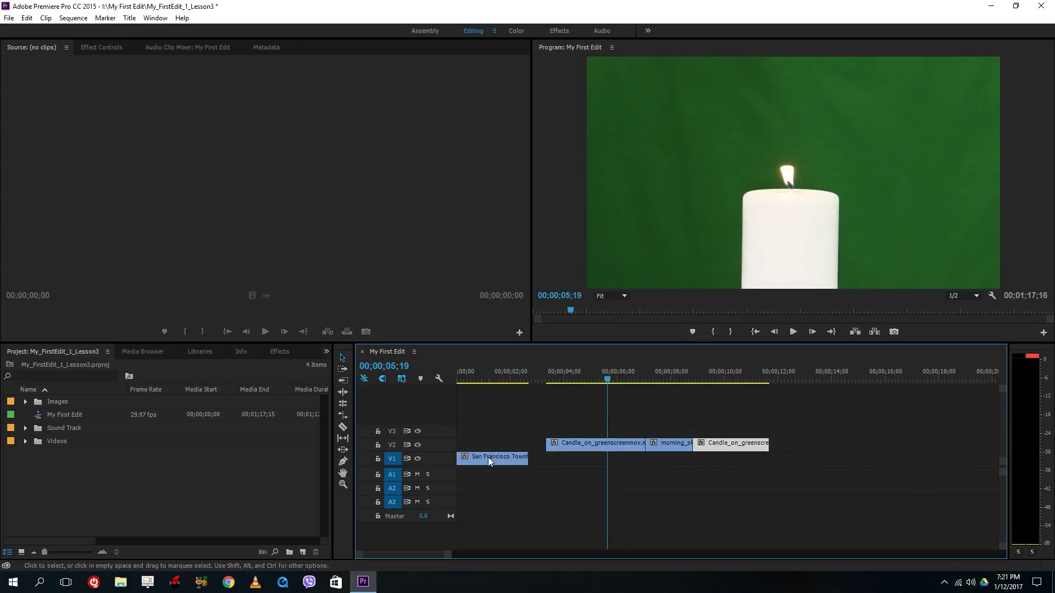
pyautogui.moveTo(488, 457); pyautogui.dragTo(523, 446)
pyautogui.moveTo(549, 404); pyautogui.dragTo(739, 446)
pyautogui.moveTo(615, 448); pyautogui.dragTo(597, 448)
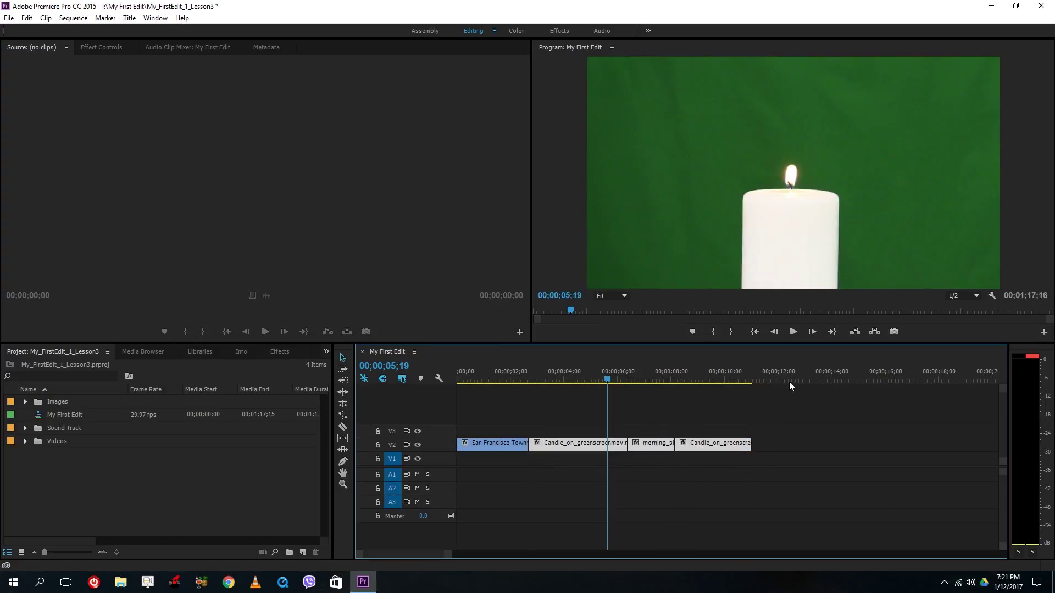
pyautogui.moveTo(770, 445); pyautogui.dragTo(832, 440)
# - Ripple-trim the San Francisco/candle edit point and shorten the first candle clip
pyautogui.hotkey('ctrl', 'a')
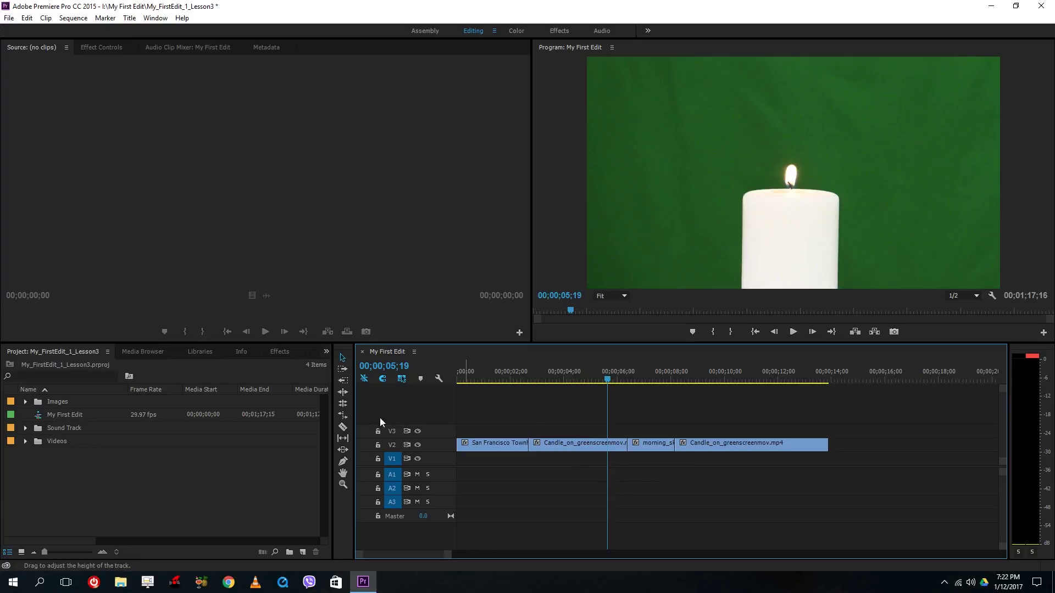
pyautogui.click(344, 394)
pyautogui.moveTo(527, 445)
pyautogui.mouseDown()
pyautogui.moveTo(556, 447)
pyautogui.moveTo(530, 444)
pyautogui.mouseUp()
pyautogui.moveTo(630, 445); pyautogui.dragTo(741, 467)
# - Move morning_sky and the last candle later, extend the first candle, and ripple-trim their edit point
pyautogui.click(342, 357)
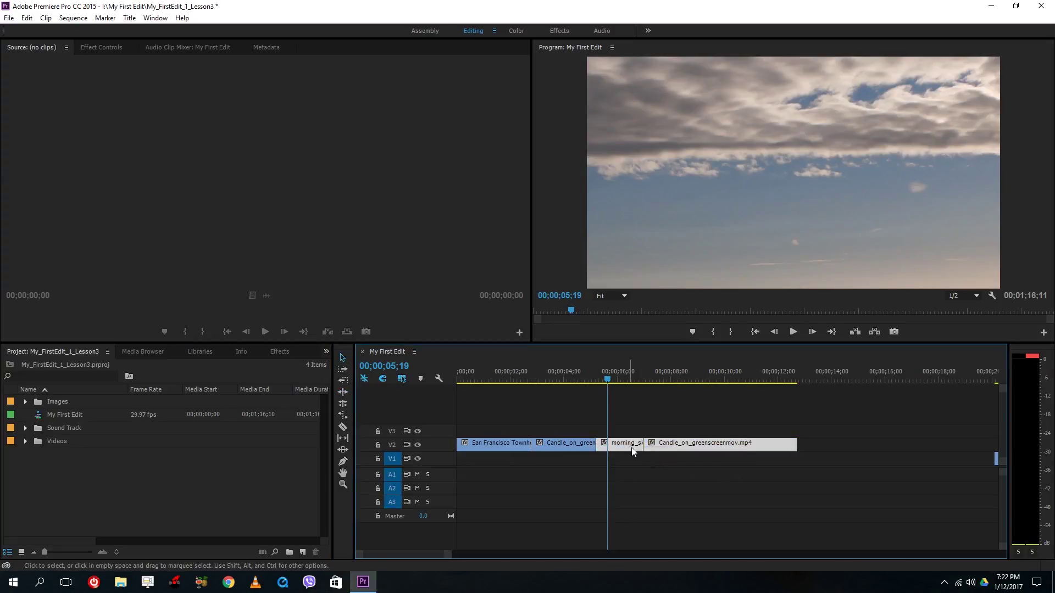
pyautogui.moveTo(632, 448); pyautogui.dragTo(679, 447)
pyautogui.click(642, 474)
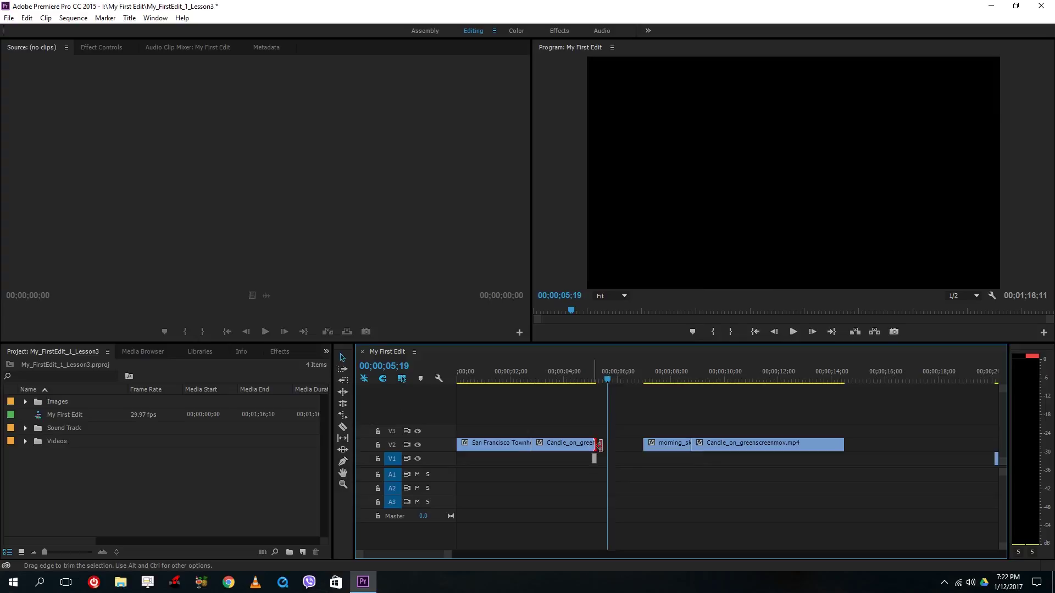
pyautogui.moveTo(598, 445); pyautogui.dragTo(681, 446)
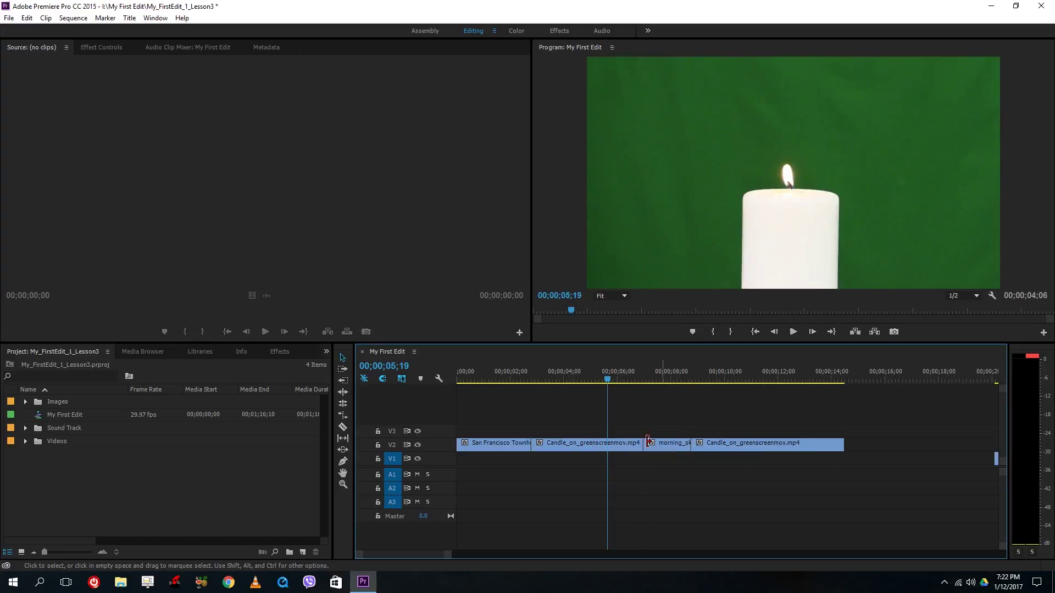
pyautogui.click(343, 393)
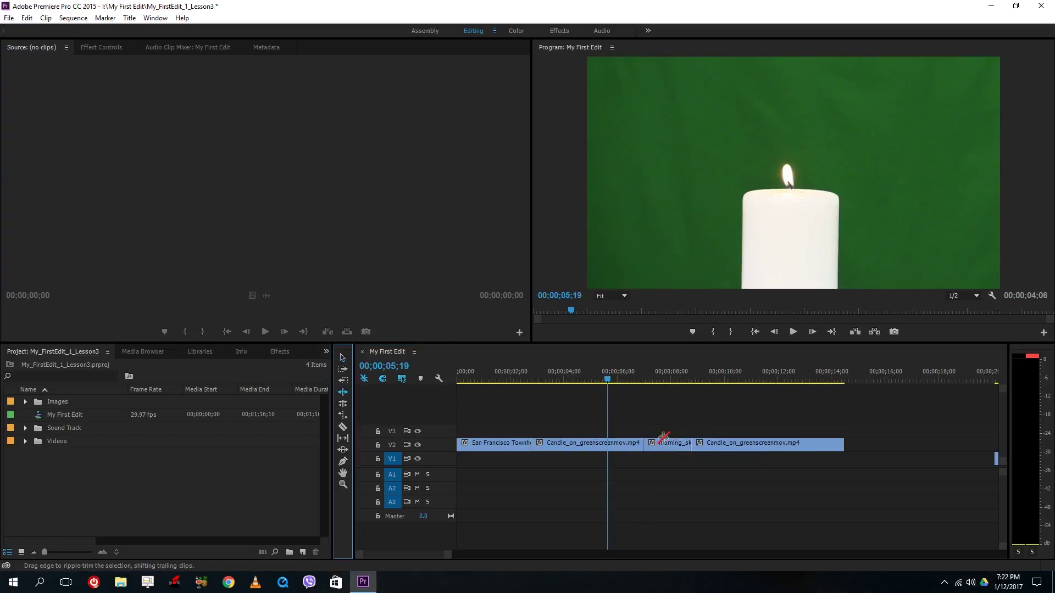
pyautogui.moveTo(641, 445); pyautogui.dragTo(681, 446)
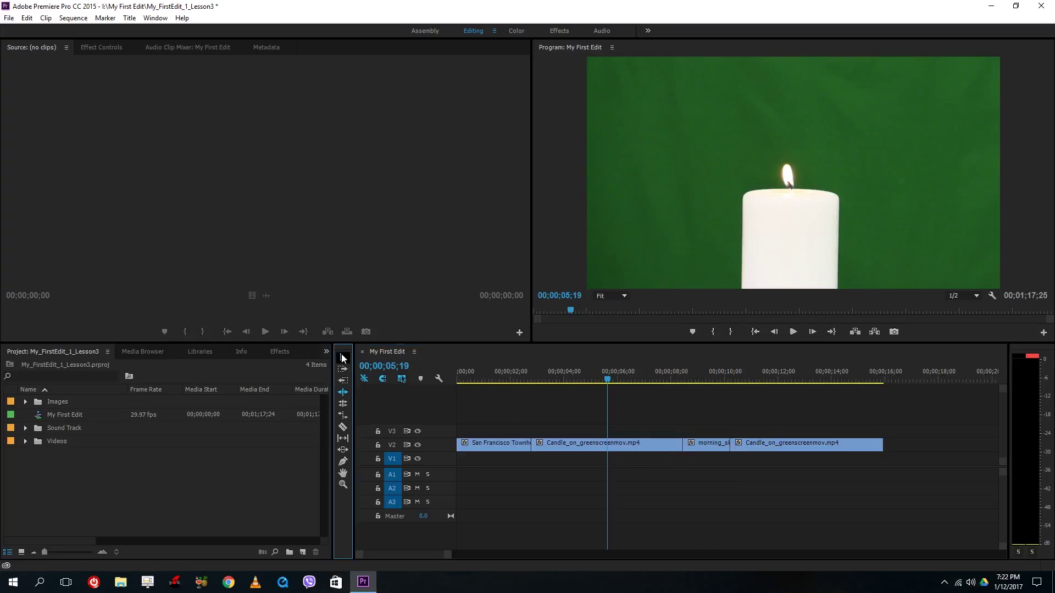
# - Shorten the first candle clip's out point and ripple-delete the resulting V2 gap
pyautogui.press('v')
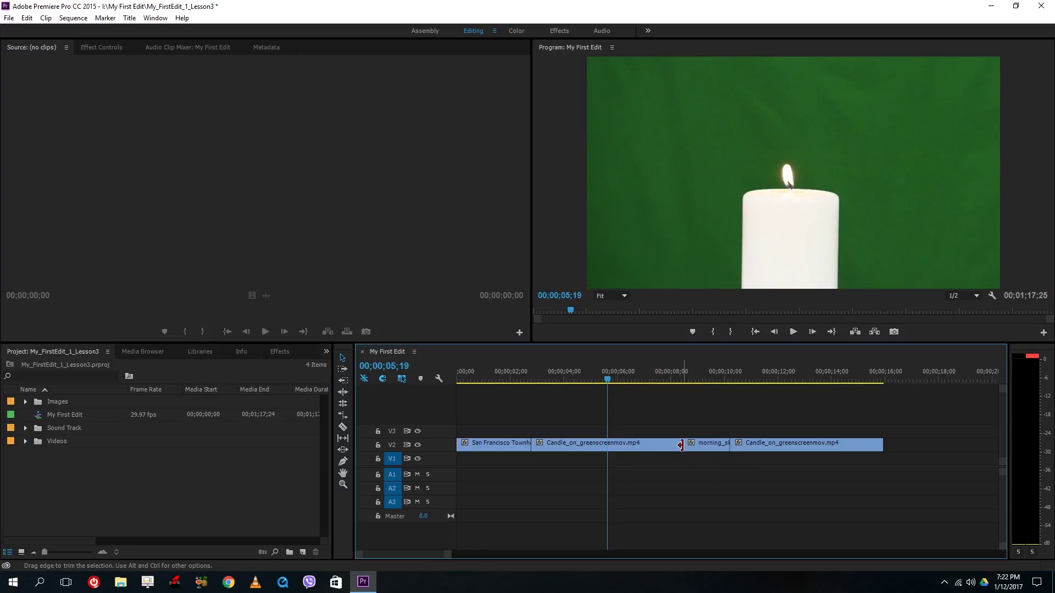
pyautogui.moveTo(648, 446); pyautogui.dragTo(629, 445)
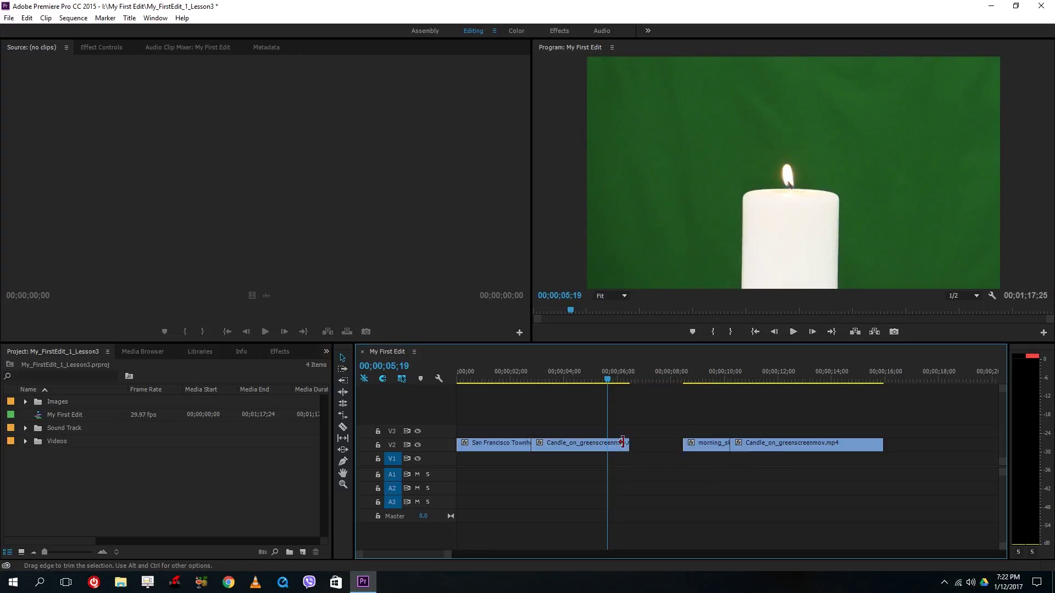
pyautogui.rightClick(651, 448)
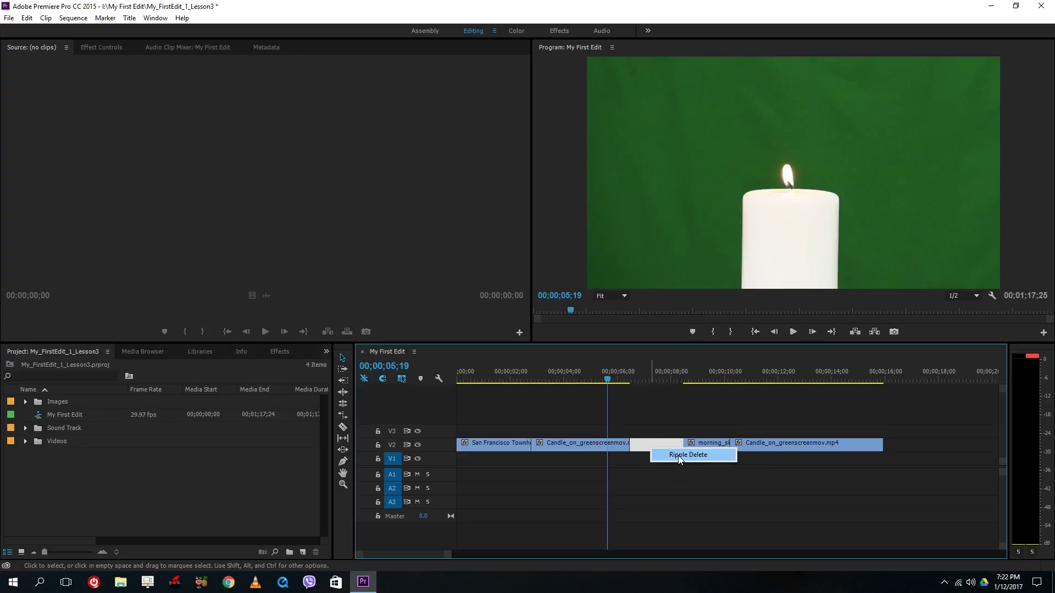
pyautogui.click(679, 456)
pyautogui.press('Down')
# - Ripple-trim the end of the first candle clip shorter with the Ripple Edit tool
pyautogui.click(643, 444)
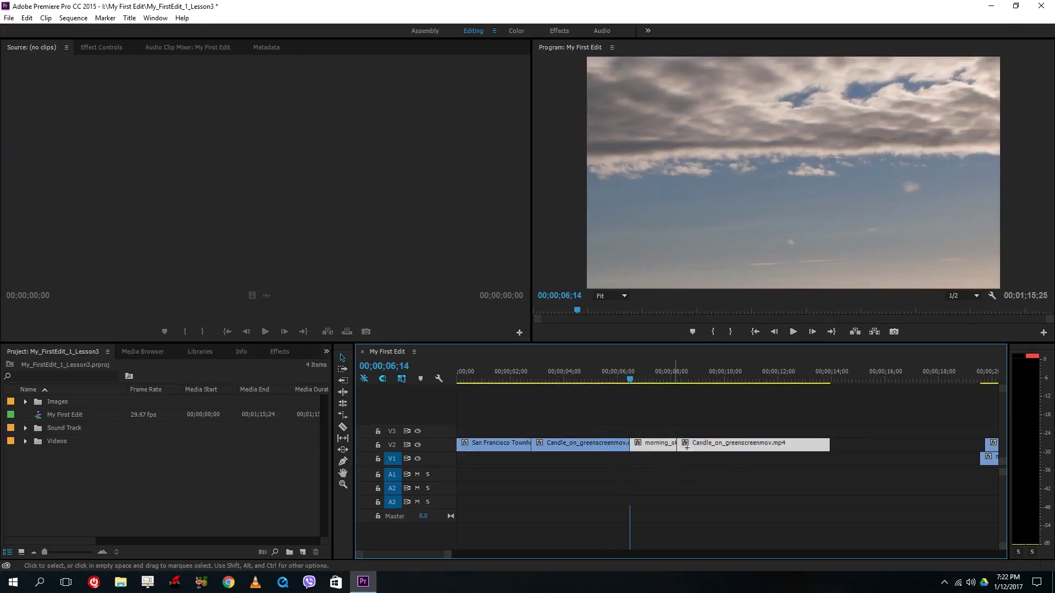
pyautogui.click(343, 391)
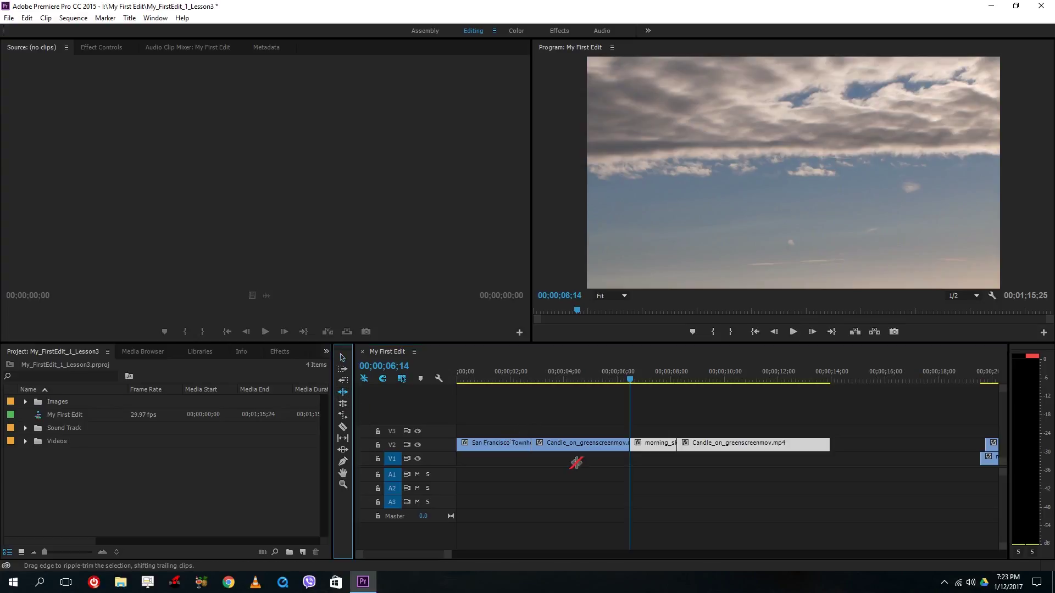
pyautogui.moveTo(625, 449); pyautogui.dragTo(590, 449)
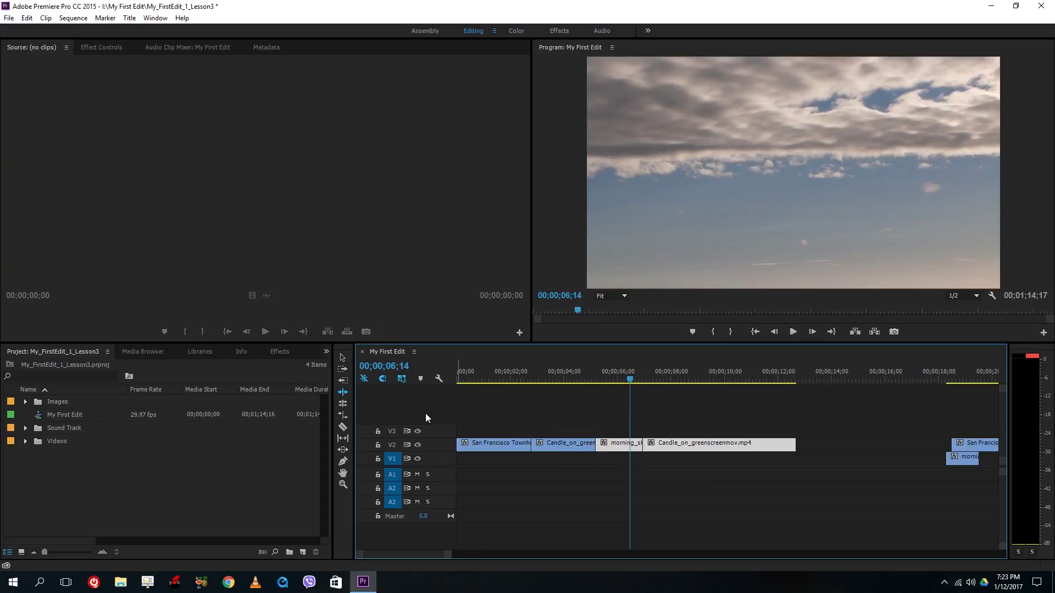
# - Roll the candle/morning_sky cut later with the Rolling Edit tool, then trim the candle's end
pyautogui.click(344, 405)
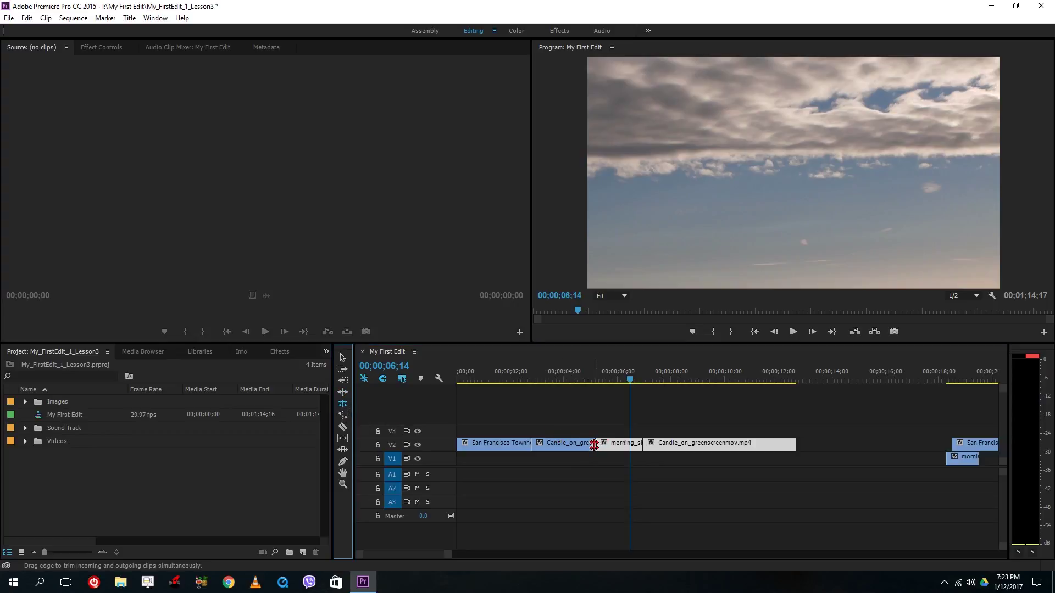
pyautogui.moveTo(594, 445); pyautogui.dragTo(605, 445)
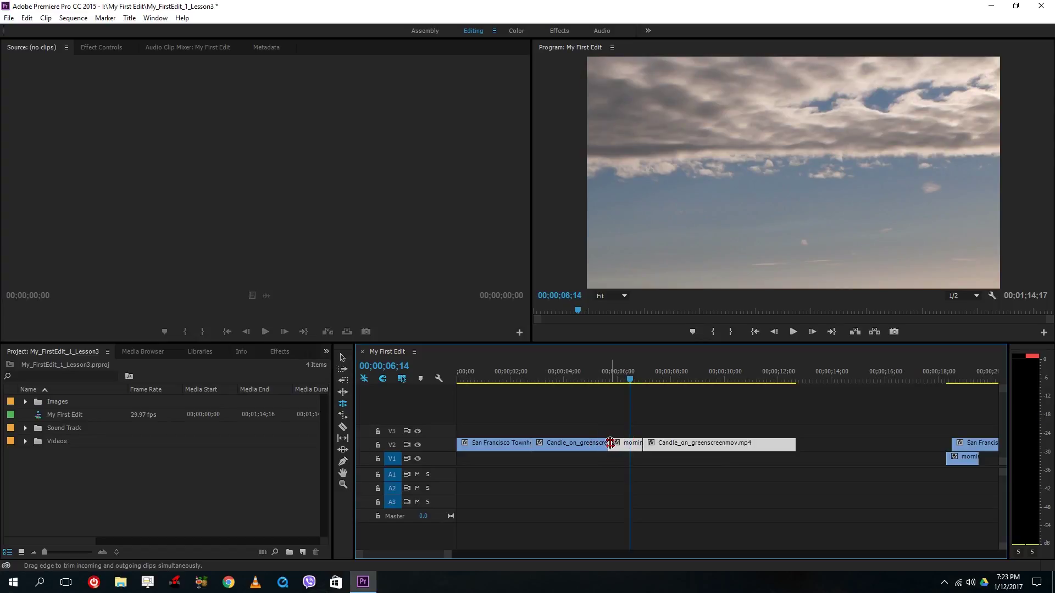
pyautogui.moveTo(607, 445); pyautogui.dragTo(604, 445)
pyautogui.click(342, 357)
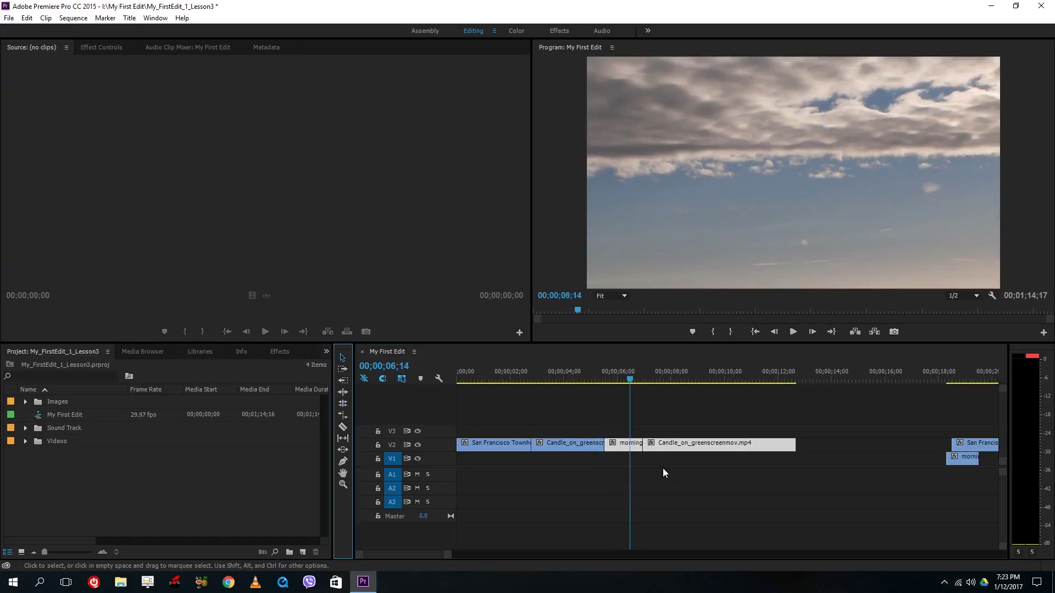
pyautogui.moveTo(603, 445)
pyautogui.mouseDown()
pyautogui.moveTo(571, 446)
pyautogui.moveTo(592, 443)
pyautogui.mouseUp()
pyautogui.click(343, 403)
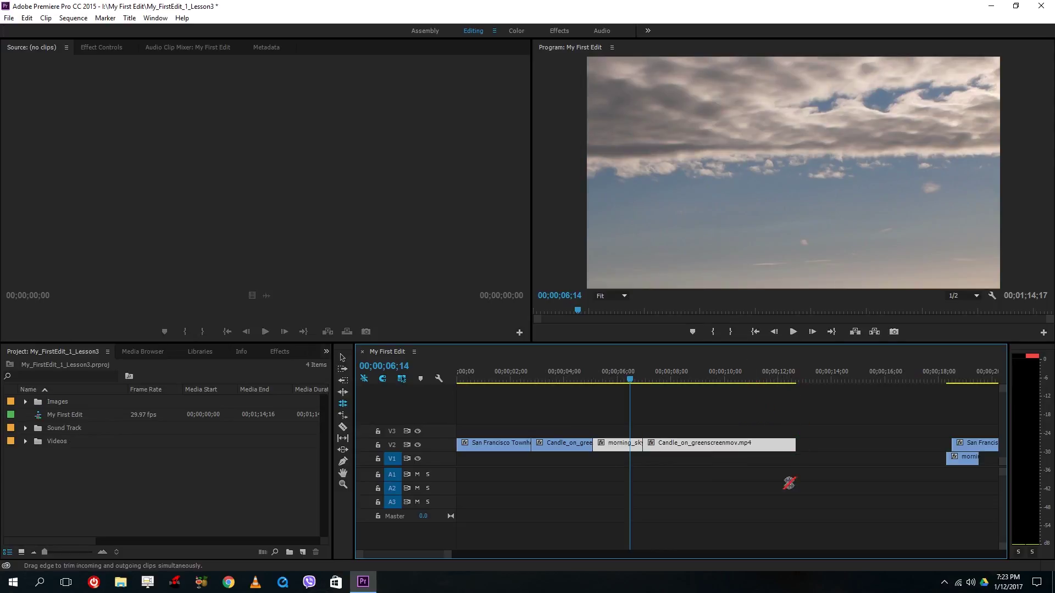
pyautogui.click(344, 356)
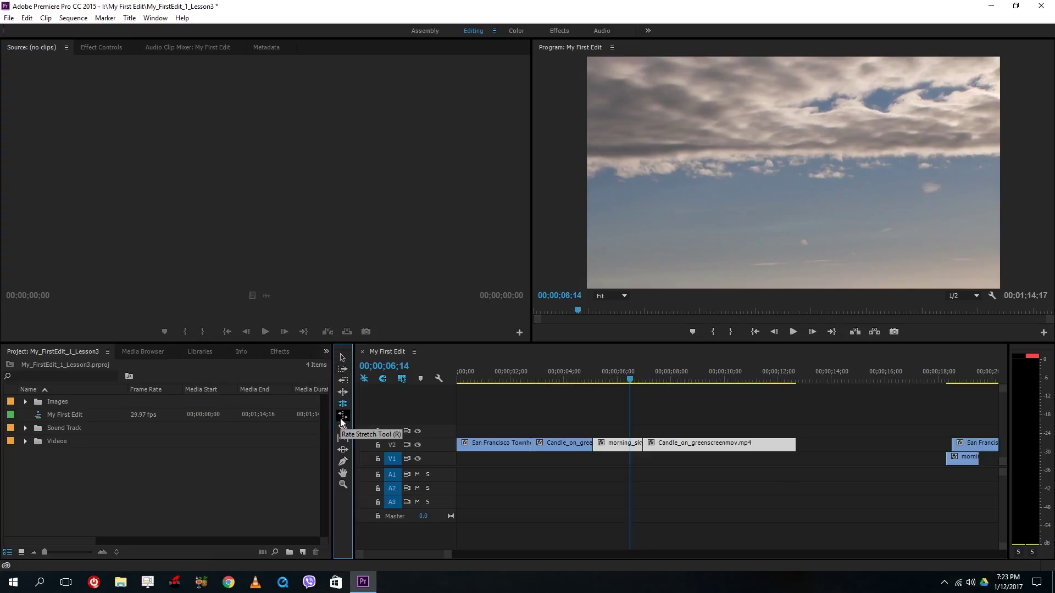
pyautogui.click(344, 357)
pyautogui.moveTo(801, 410); pyautogui.dragTo(656, 444)
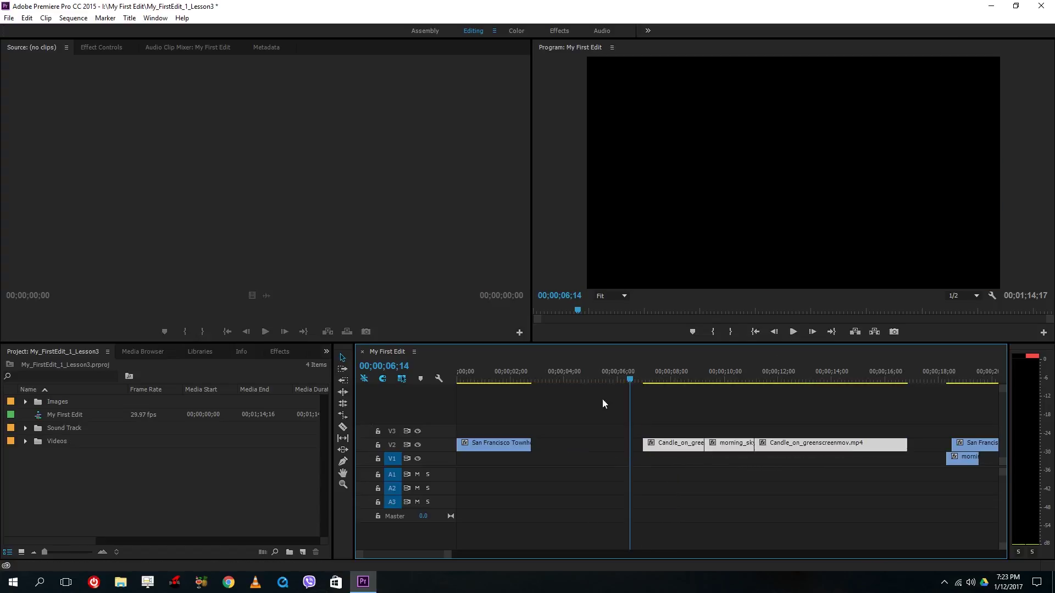
pyautogui.click(539, 372)
pyautogui.moveTo(483, 372)
pyautogui.mouseDown()
pyautogui.moveTo(455, 382)
pyautogui.moveTo(492, 380)
pyautogui.mouseUp()
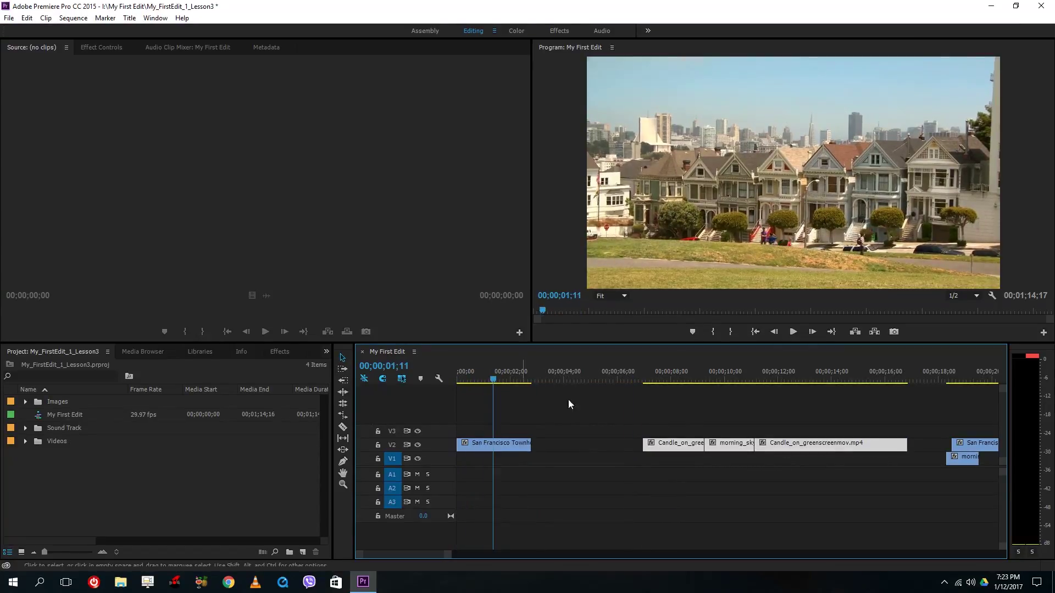
pyautogui.moveTo(655, 373); pyautogui.dragTo(868, 383)
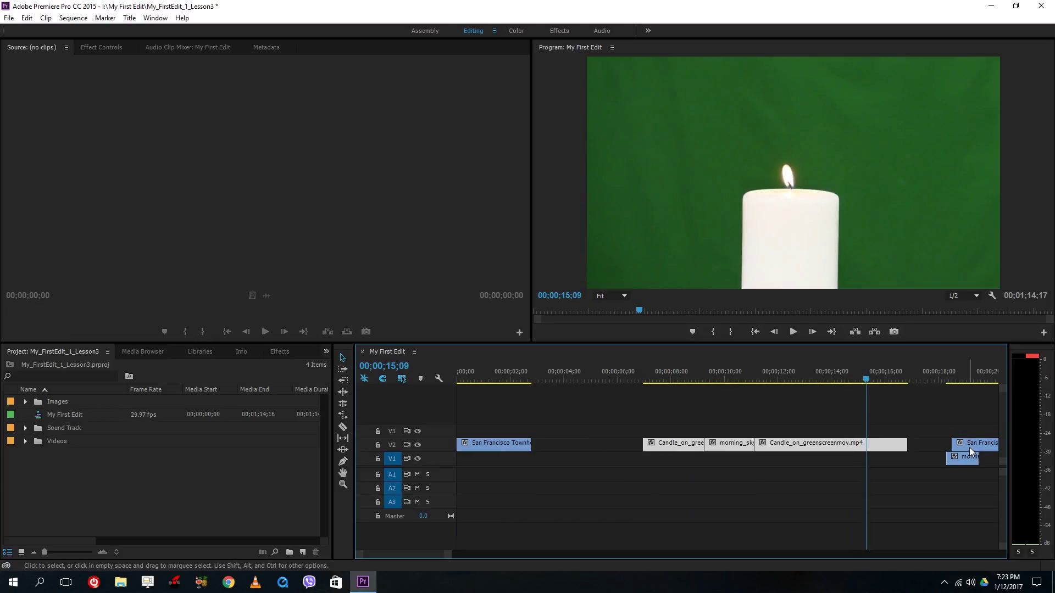
pyautogui.click(952, 376)
pyautogui.moveTo(952, 377); pyautogui.dragTo(930, 374)
pyautogui.click(501, 443)
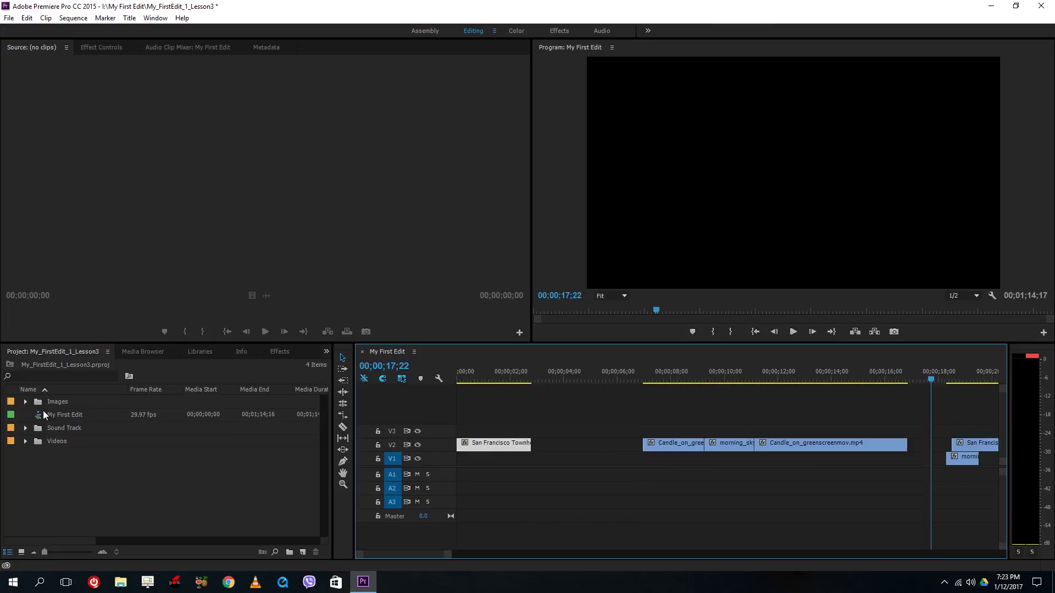
# - Open the sequence's San Francisco Townhouses clip in the Source monitor
pyautogui.doubleClick(501, 444)
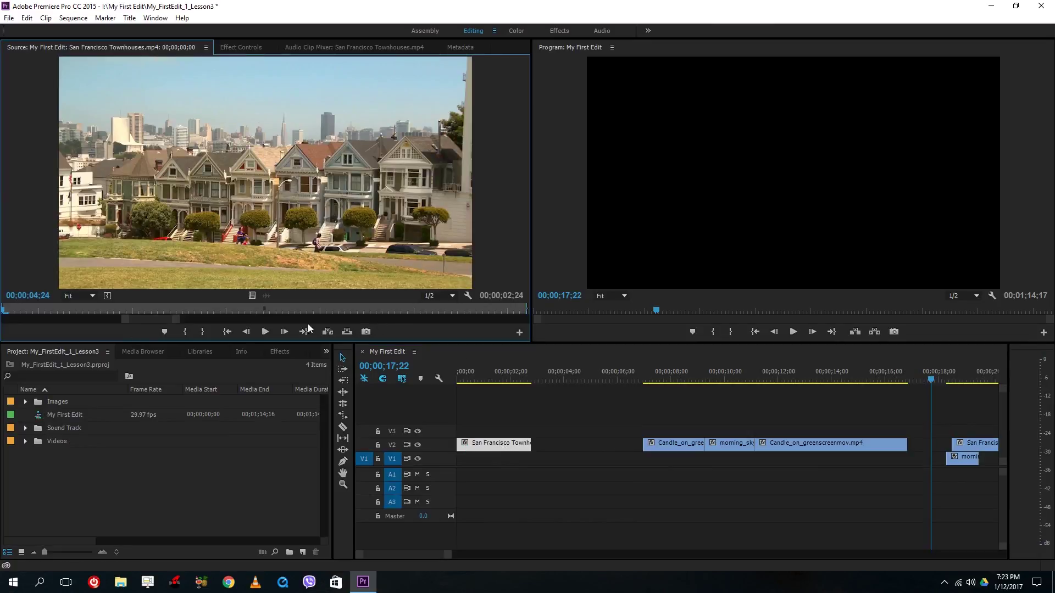
pyautogui.moveTo(177, 319); pyautogui.dragTo(572, 334)
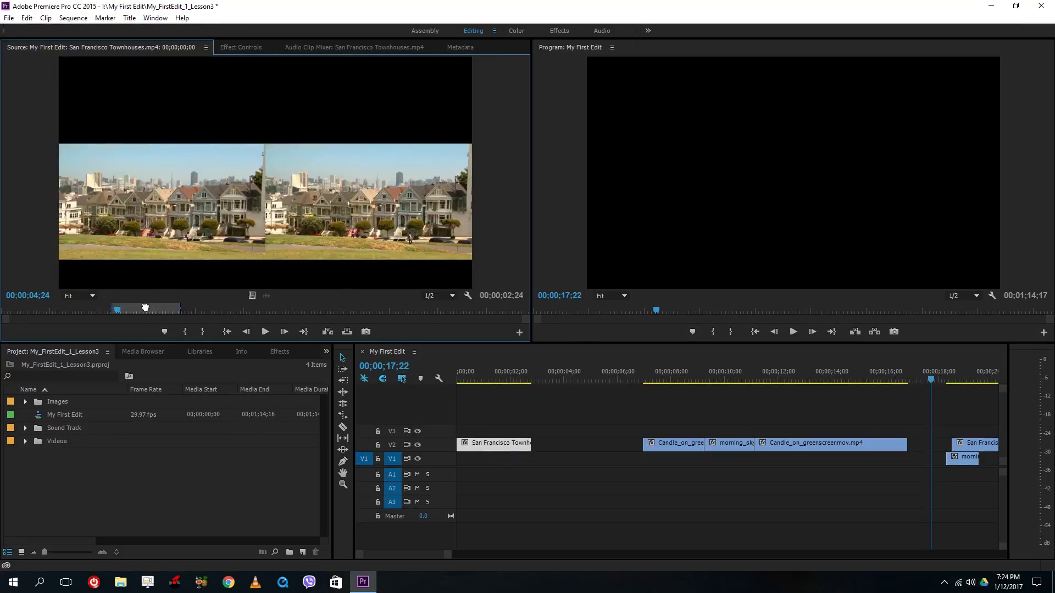
pyautogui.moveTo(147, 306); pyautogui.dragTo(60, 304)
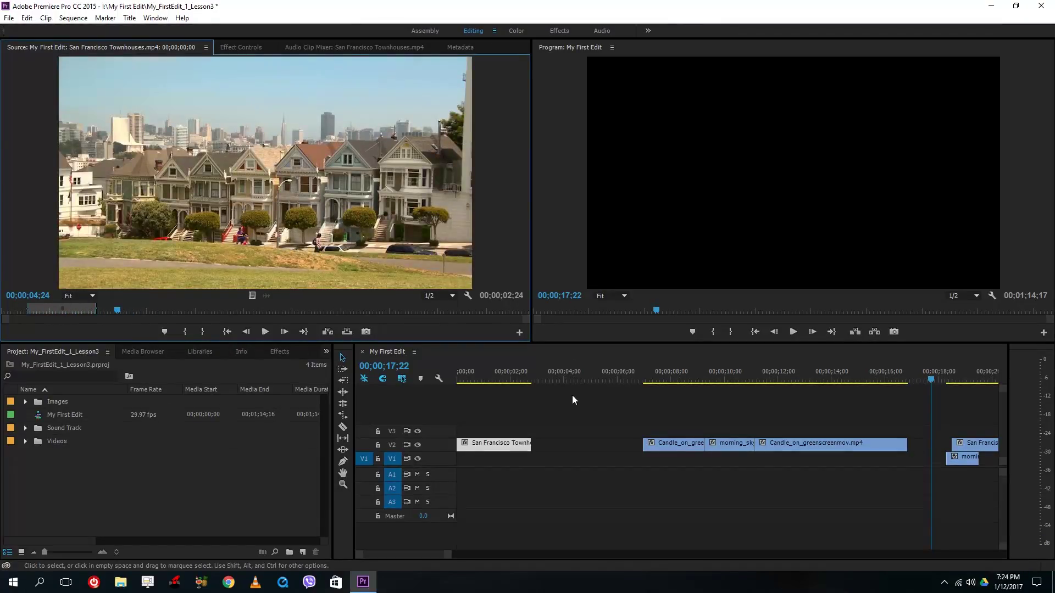
# - Return the playhead to the sequence start and play the opening seconds, then stop
pyautogui.click(484, 374)
pyautogui.moveTo(496, 372); pyautogui.dragTo(465, 366)
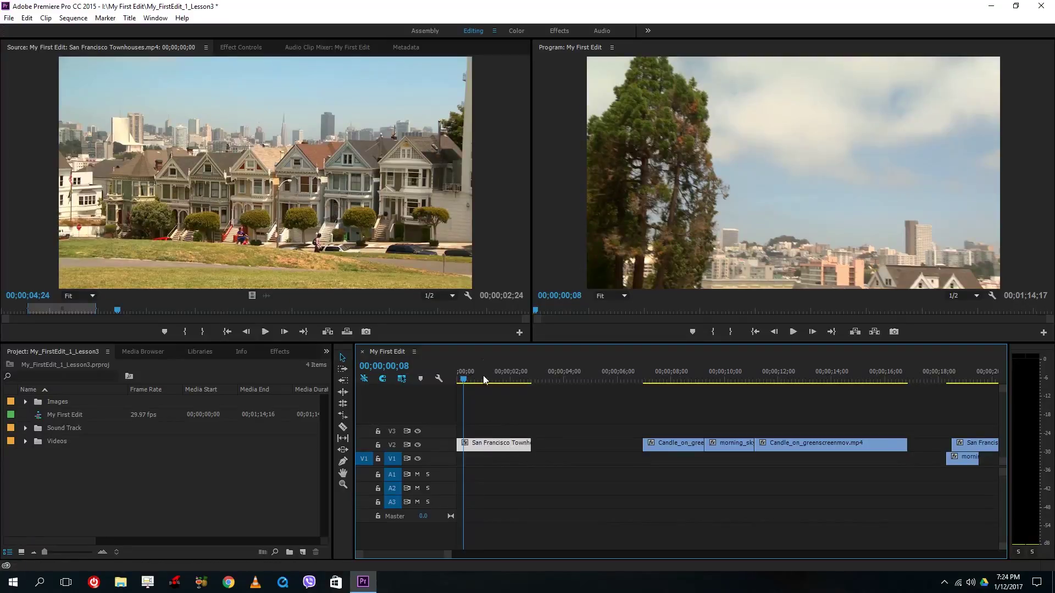
pyautogui.press('space')
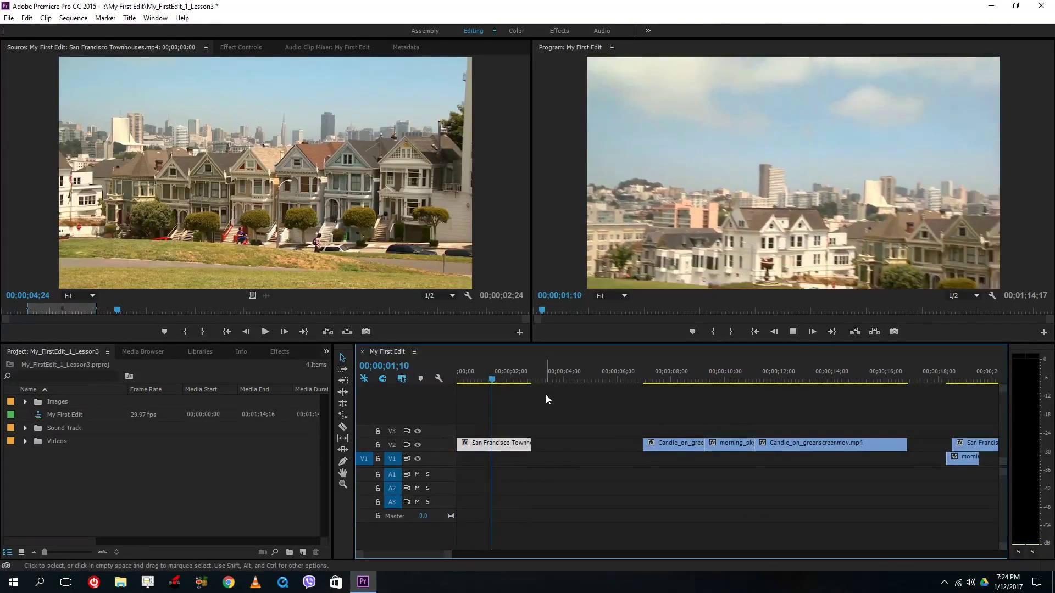
pyautogui.press('space')
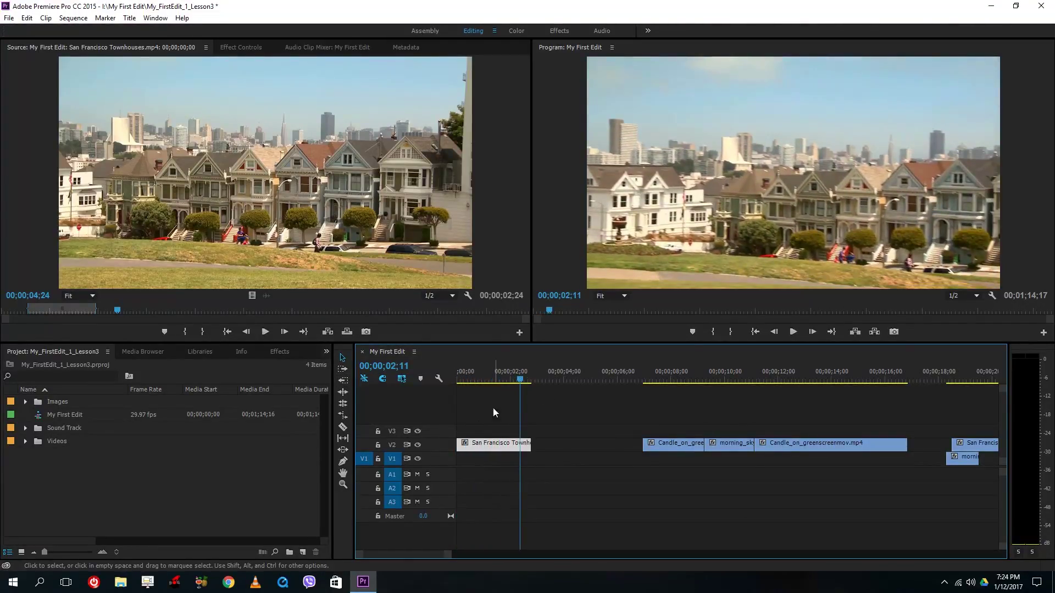
# - Rate-stretch the San Francisco Townhouses clip to 43.29% speed and play it from the start
pyautogui.click(343, 416)
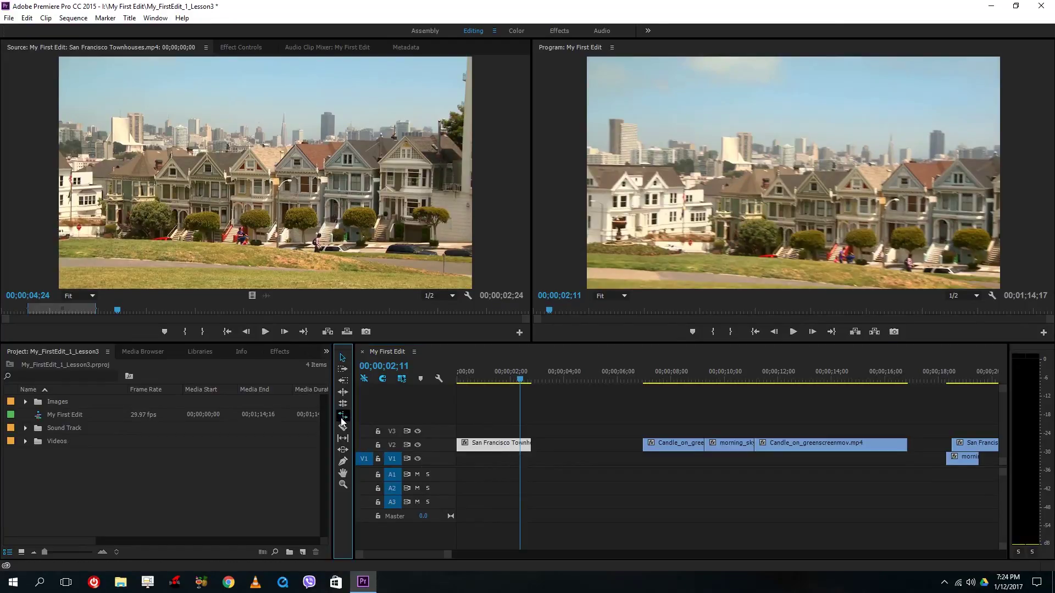
pyautogui.moveTo(527, 446); pyautogui.dragTo(629, 446)
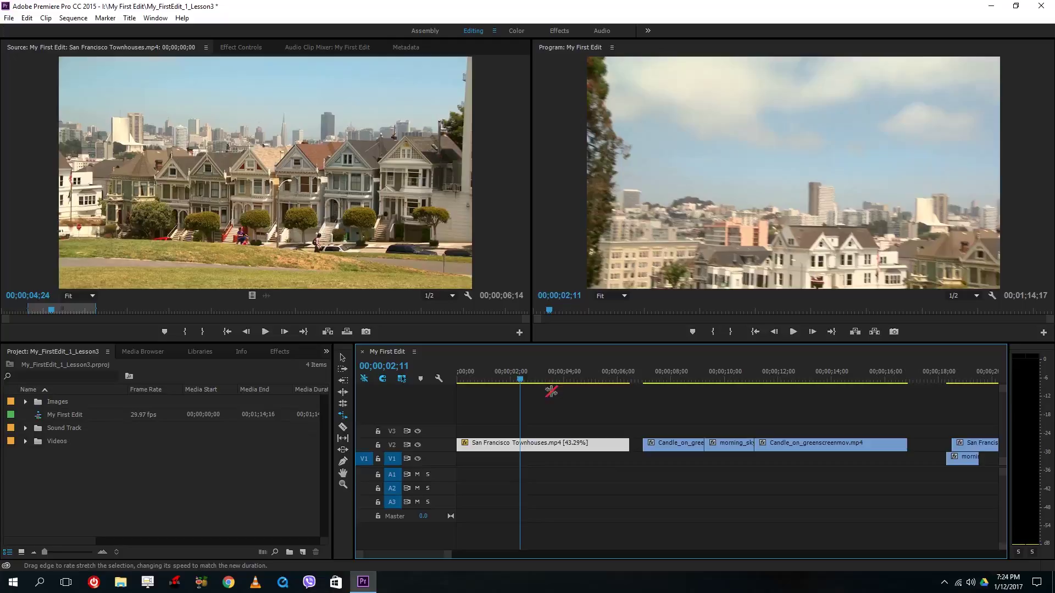
pyautogui.press('Home')
pyautogui.press('space')
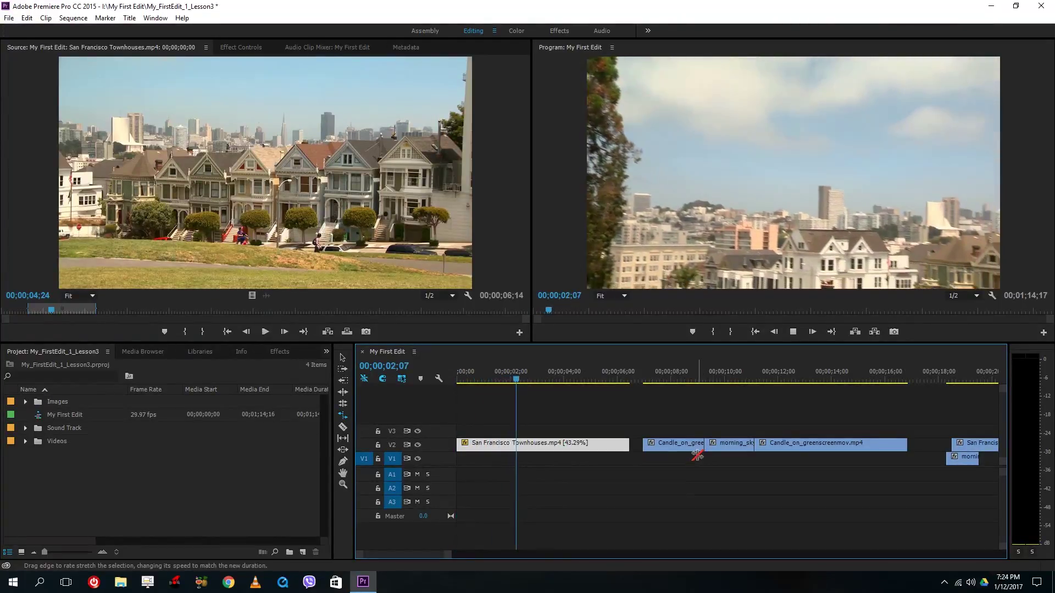
pyautogui.press('space')
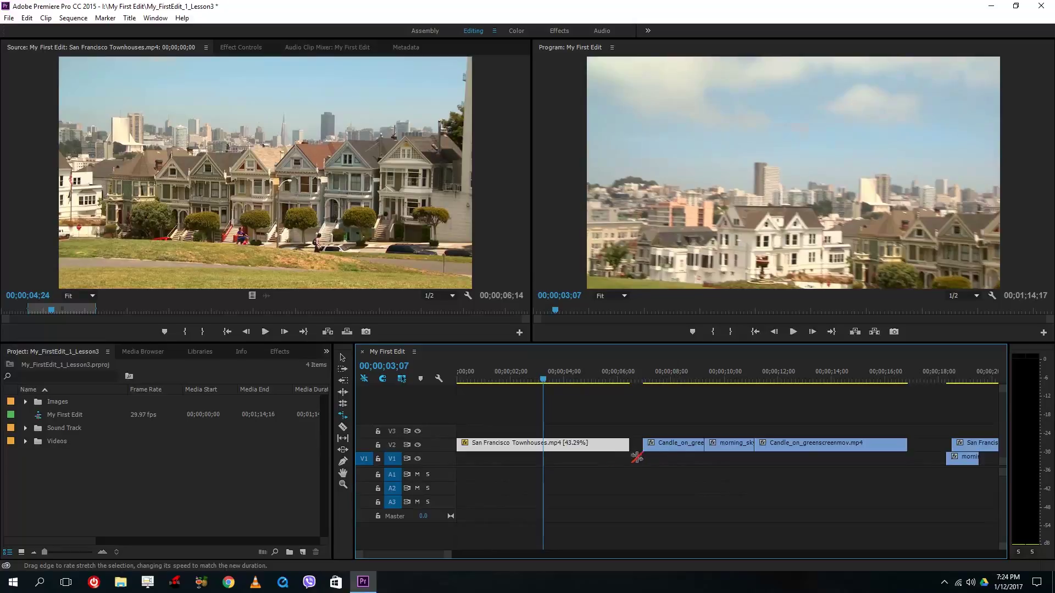
# - Razor-cut the stretched San Francisco clip at two points
pyautogui.click(342, 428)
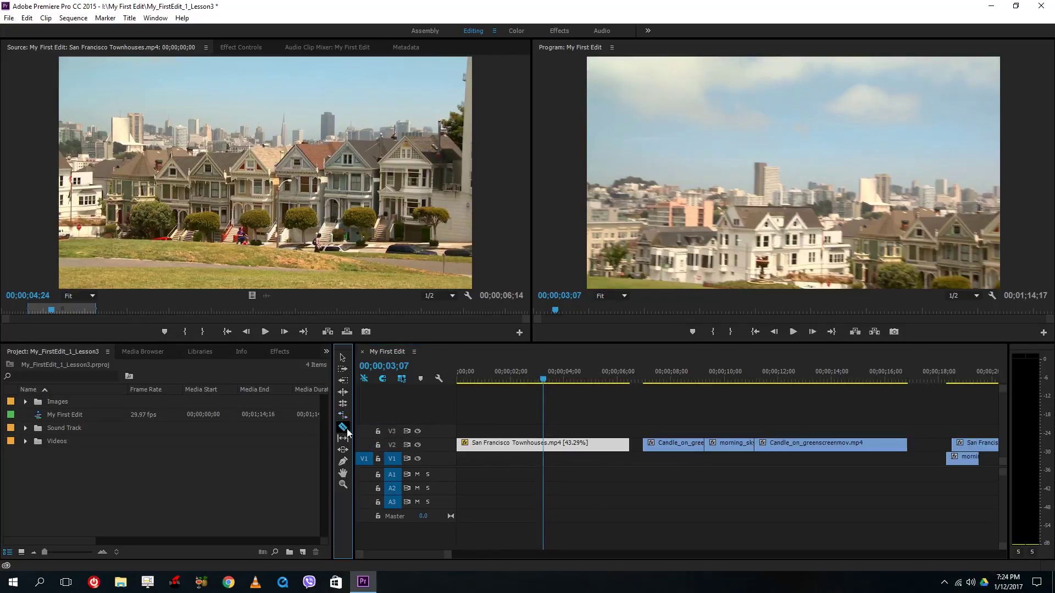
pyautogui.click(504, 445)
pyautogui.click(569, 445)
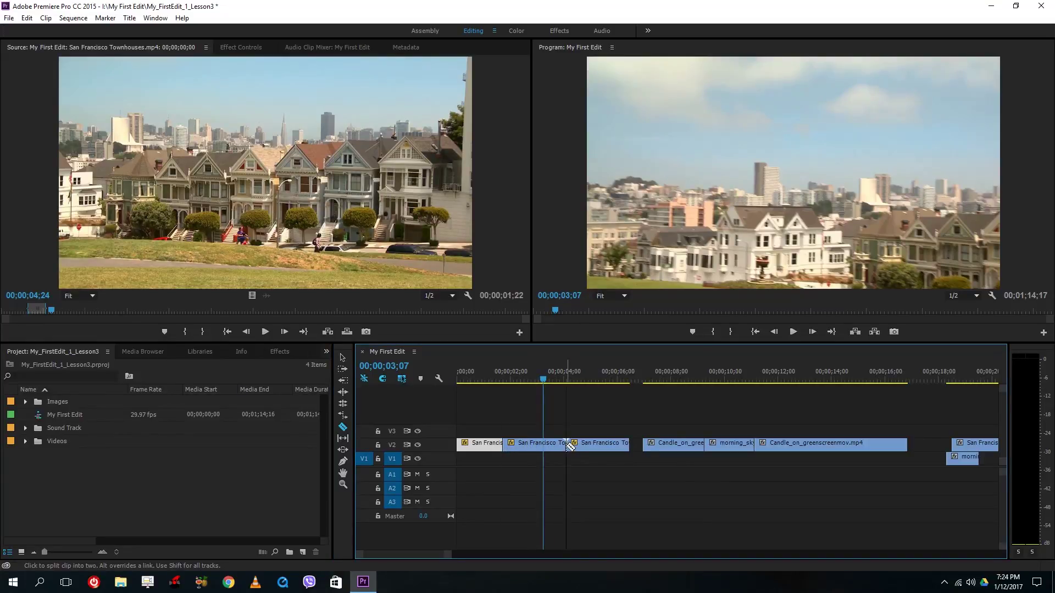
# - Move two San Francisco pieces 15 frames later and one piece 15 frames earlier, then deselect
pyautogui.click(342, 357)
pyautogui.moveTo(596, 434); pyautogui.dragTo(530, 447)
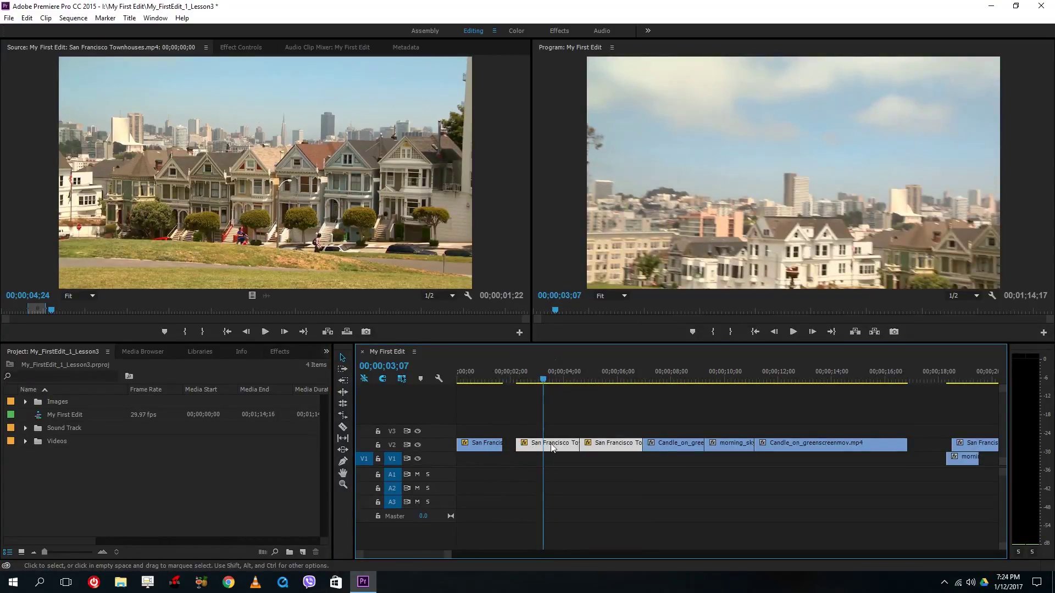
pyautogui.click(343, 426)
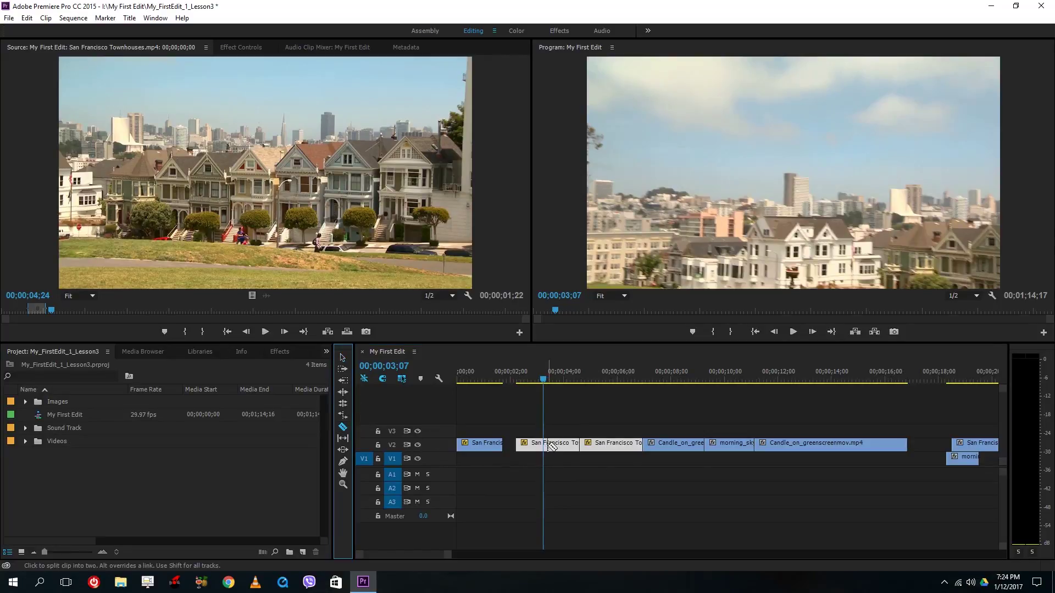
pyautogui.click(342, 358)
pyautogui.moveTo(530, 444); pyautogui.dragTo(588, 461)
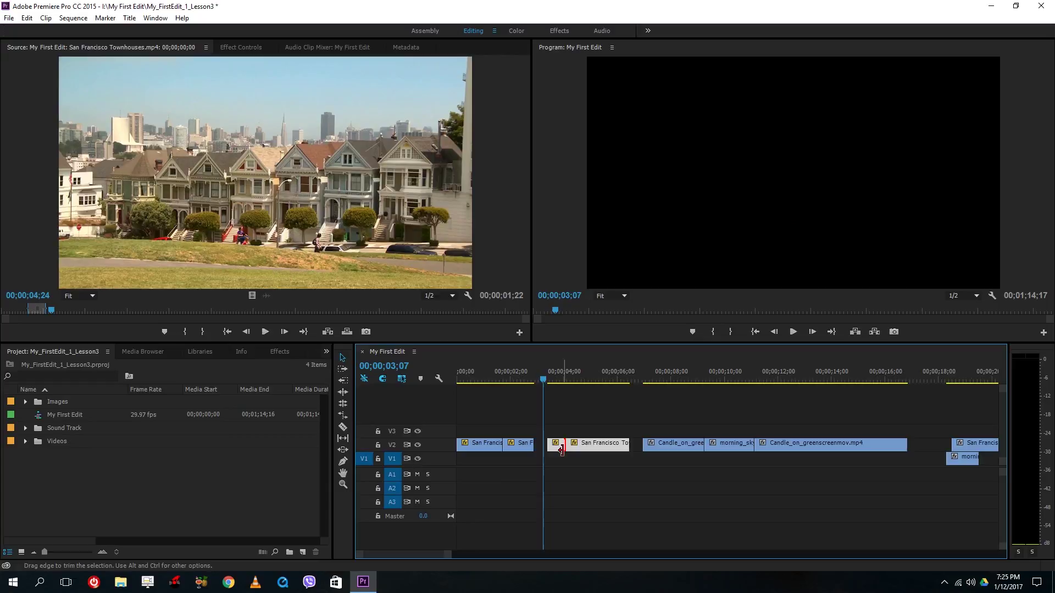
pyautogui.click(561, 450)
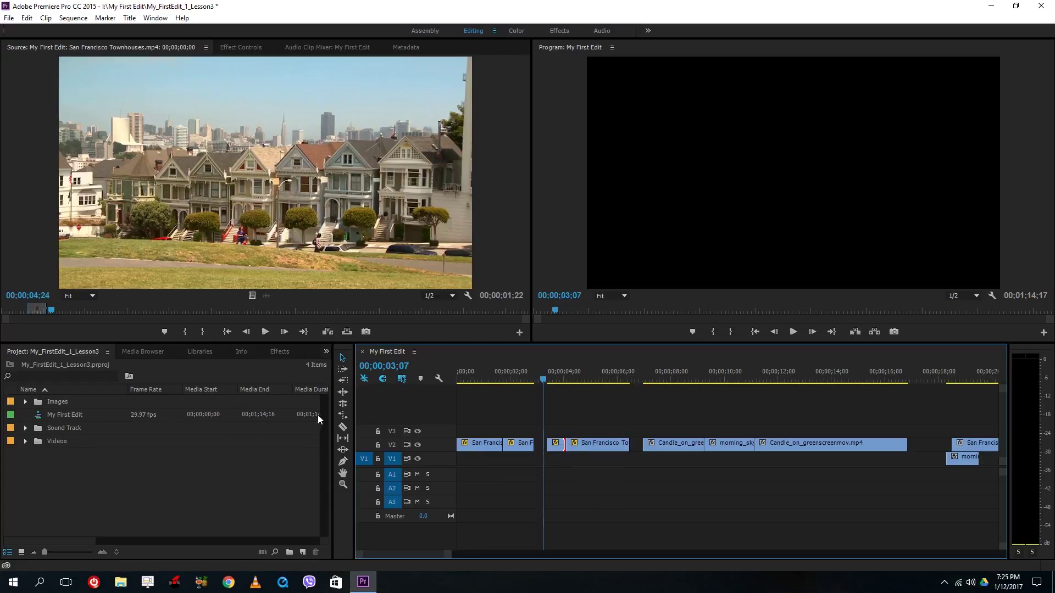
# - Open the first San Francisco piece in the Source monitor and scrub to a later frame
pyautogui.click(343, 439)
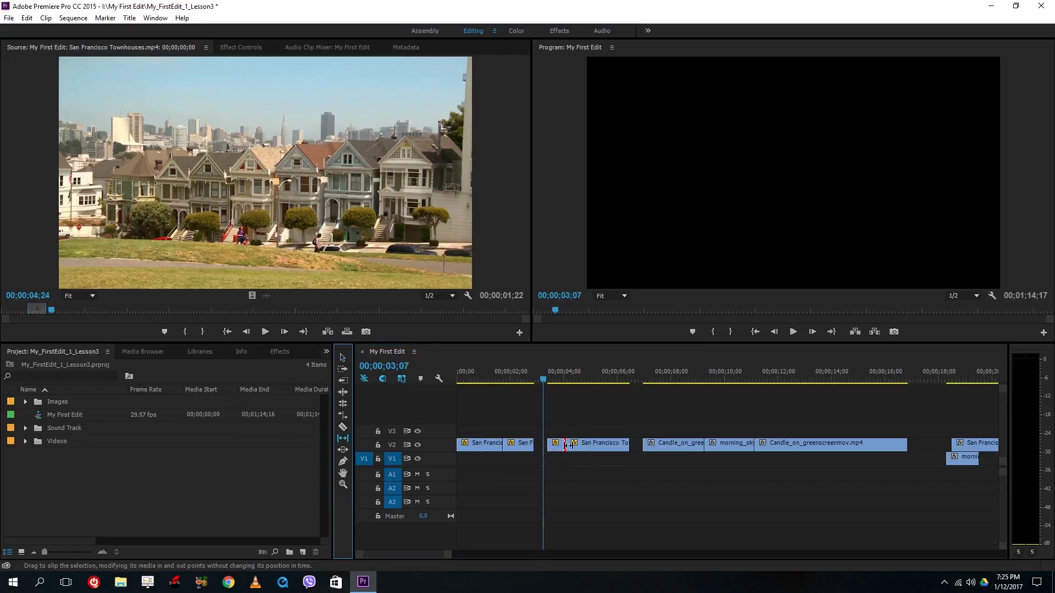
pyautogui.click(588, 443)
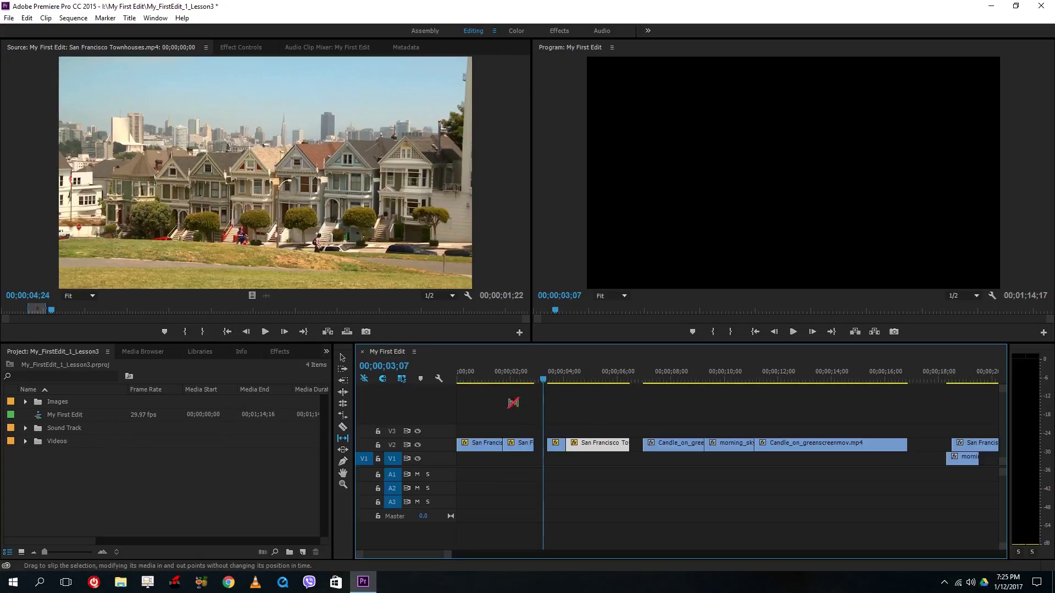
pyautogui.click(343, 357)
pyautogui.doubleClick(479, 443)
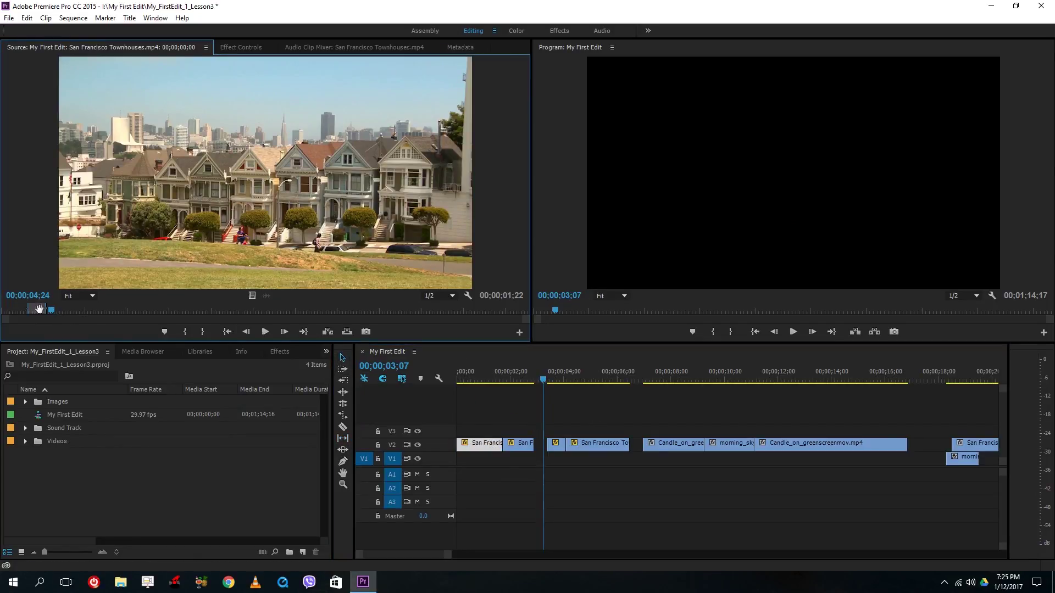
pyautogui.moveTo(40, 309); pyautogui.dragTo(193, 311)
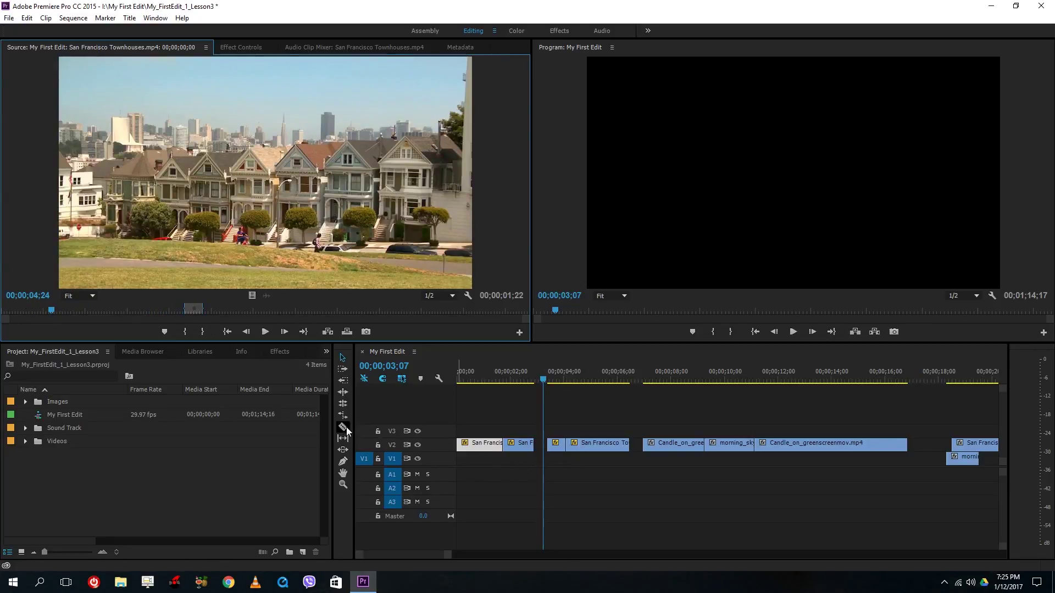
# - Slip the first San Francisco piece so it shows later footage in the same place
pyautogui.click(343, 438)
pyautogui.moveTo(479, 442)
pyautogui.mouseDown()
pyautogui.moveTo(489, 446)
pyautogui.moveTo(478, 445)
pyautogui.mouseUp()
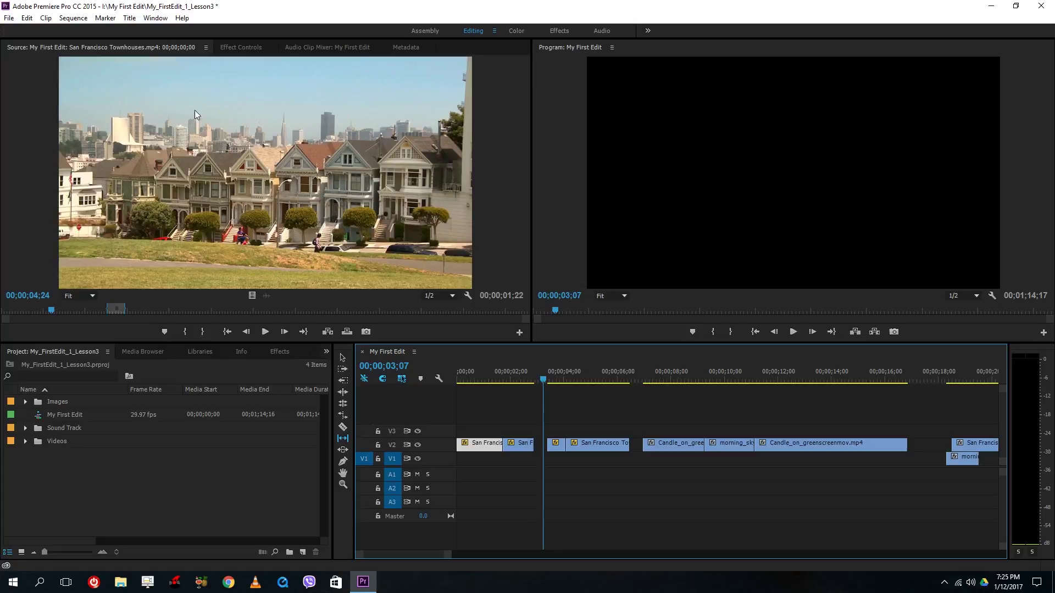
pyautogui.moveTo(486, 449); pyautogui.dragTo(467, 445)
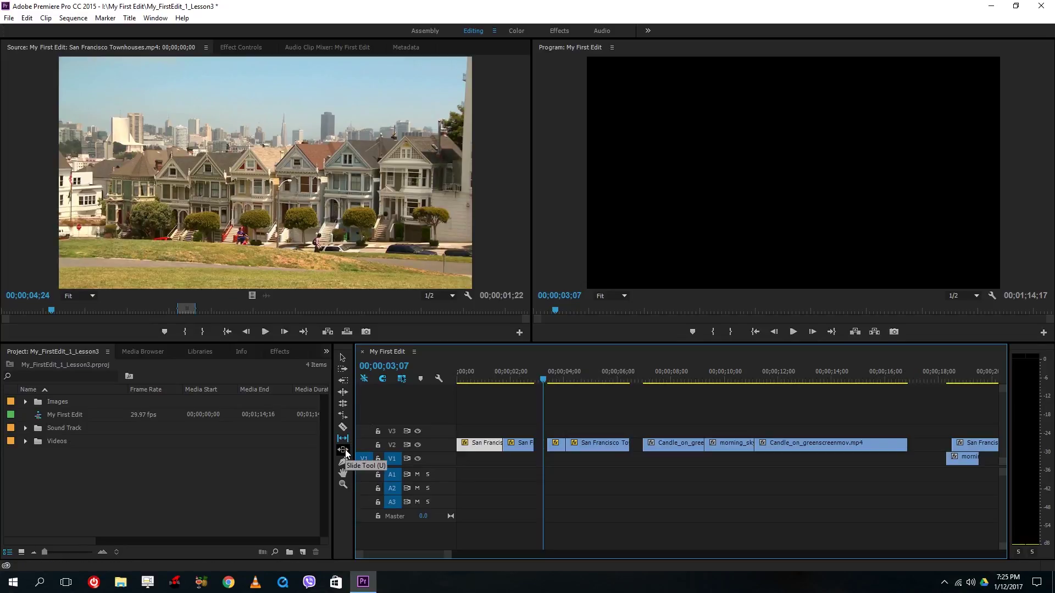
# - Select the two San Francisco pieces near 4 seconds and slide the short one earlier
pyautogui.click(343, 358)
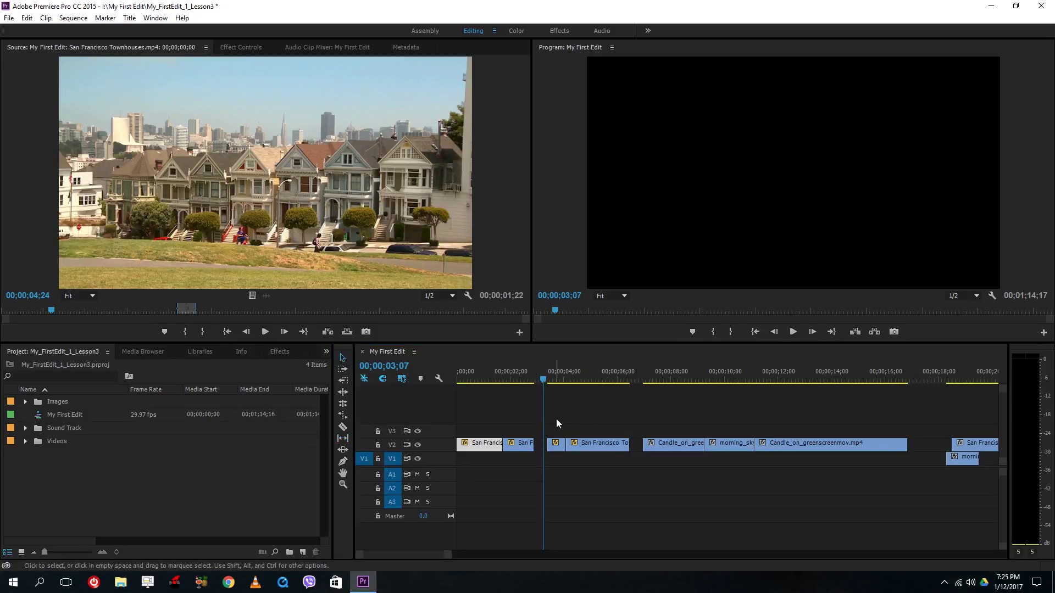
pyautogui.moveTo(556, 418); pyautogui.dragTo(589, 452)
pyautogui.click(343, 450)
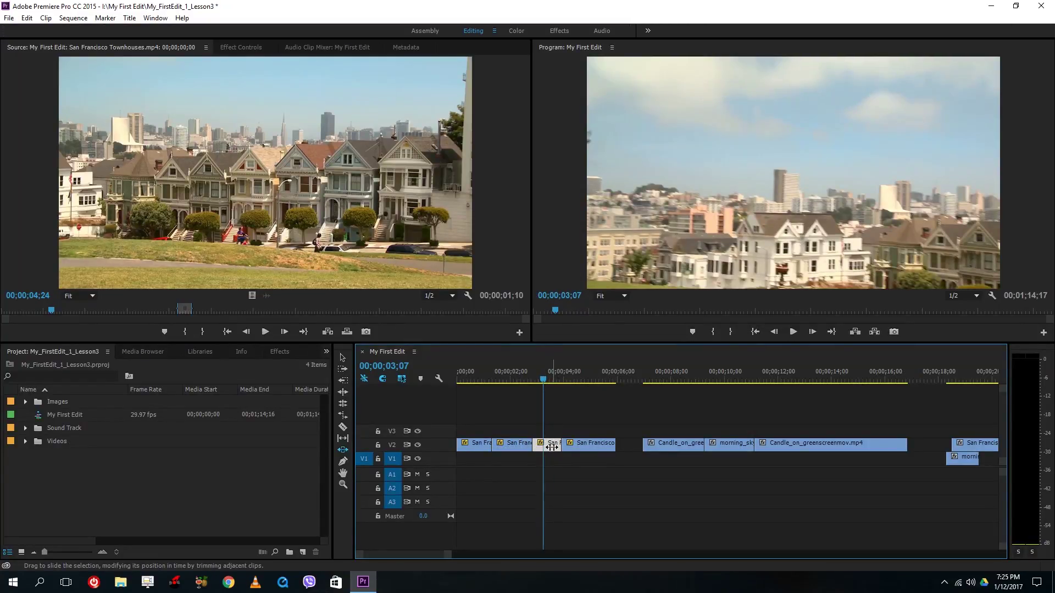
pyautogui.moveTo(552, 446); pyautogui.dragTo(538, 447)
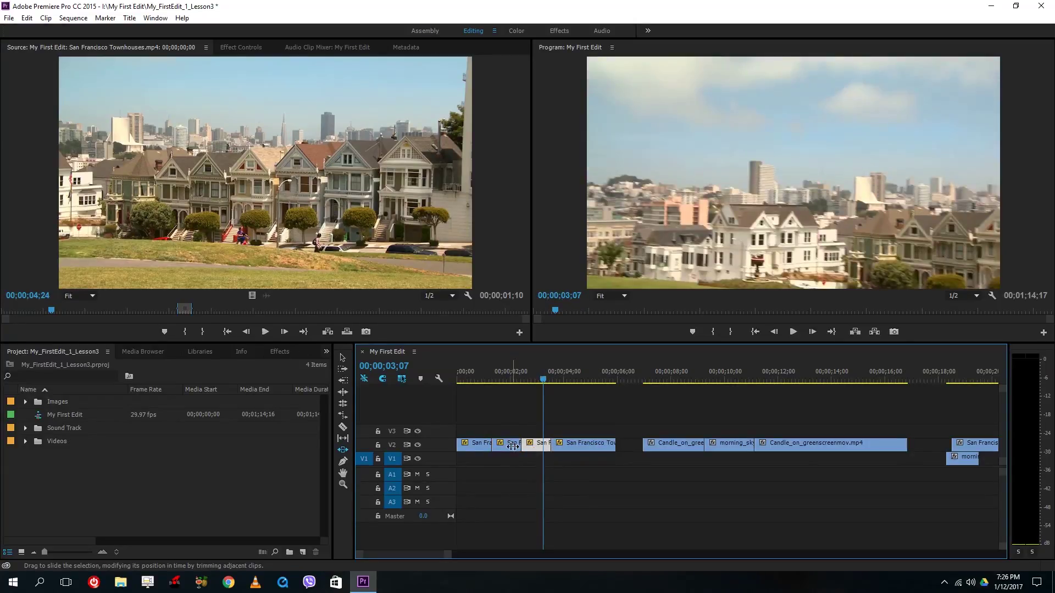
# - Slide the next short San Francisco piece later and move the playhead to 00;00;04;16
pyautogui.click(516, 446)
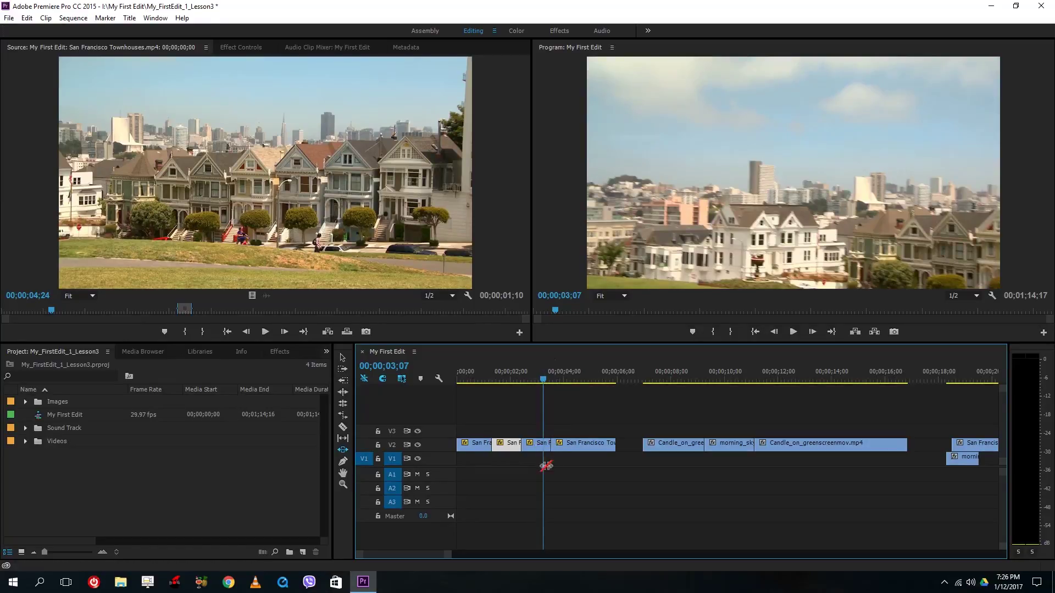
pyautogui.click(539, 445)
pyautogui.moveTo(539, 446); pyautogui.dragTo(572, 445)
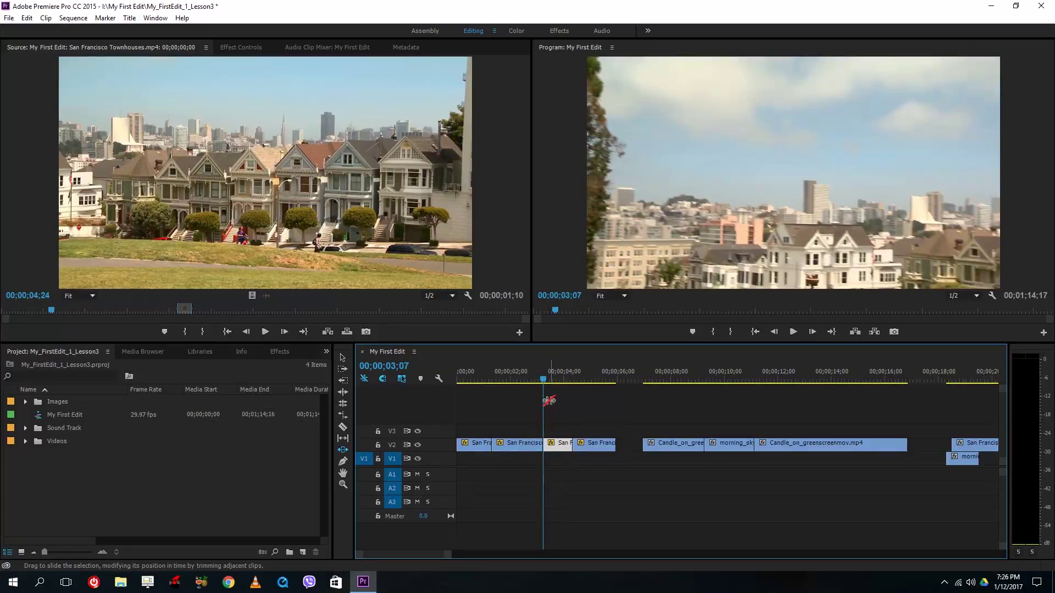
pyautogui.moveTo(555, 371); pyautogui.dragTo(577, 372)
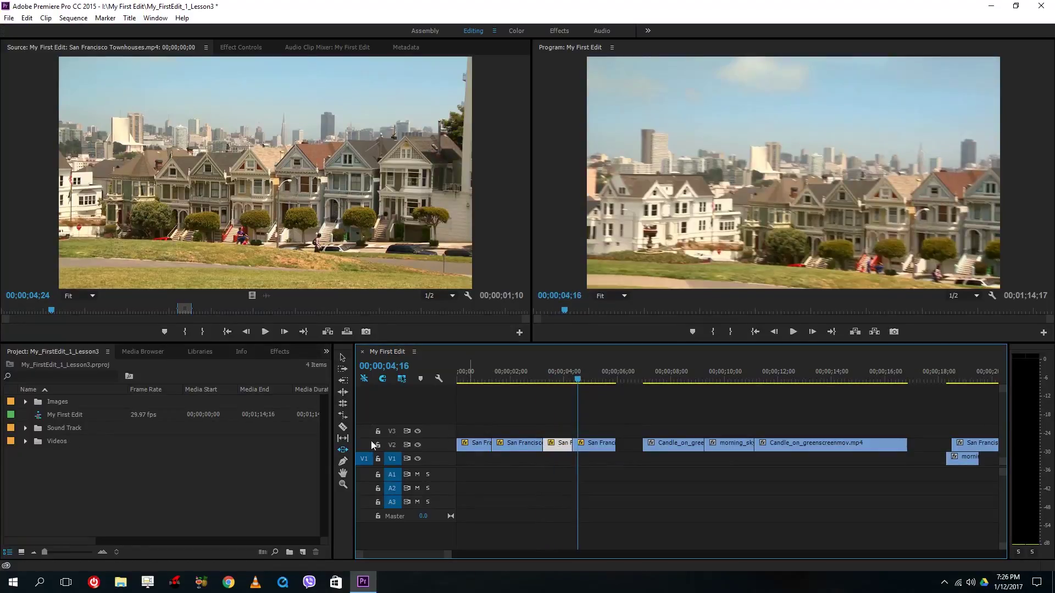
# - Roll the cut before the short piece earlier, then slide the third V2 clip 4 frames earlier
pyautogui.click(344, 404)
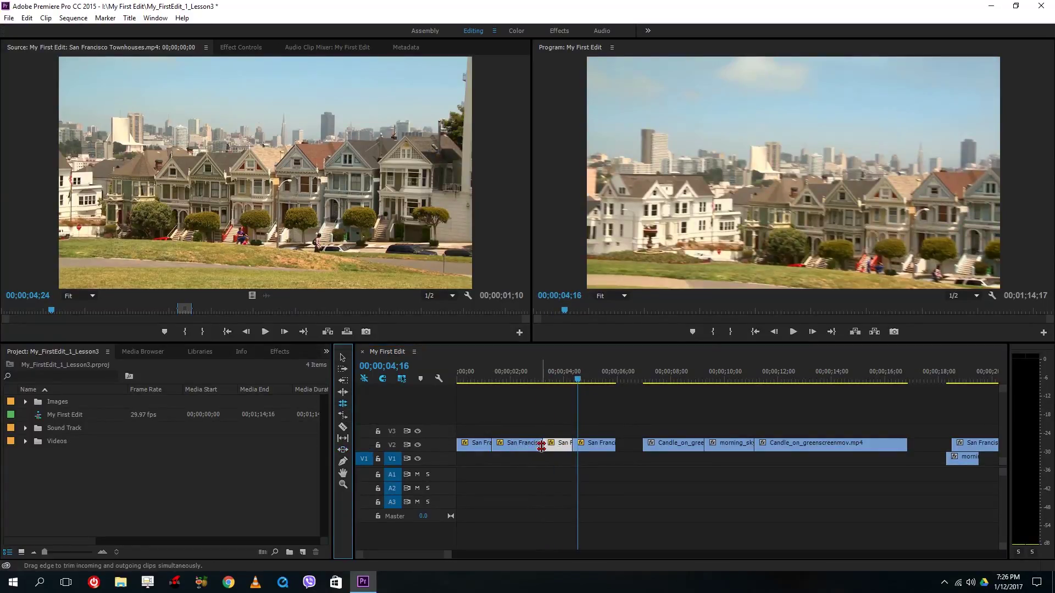
pyautogui.moveTo(541, 446); pyautogui.dragTo(533, 446)
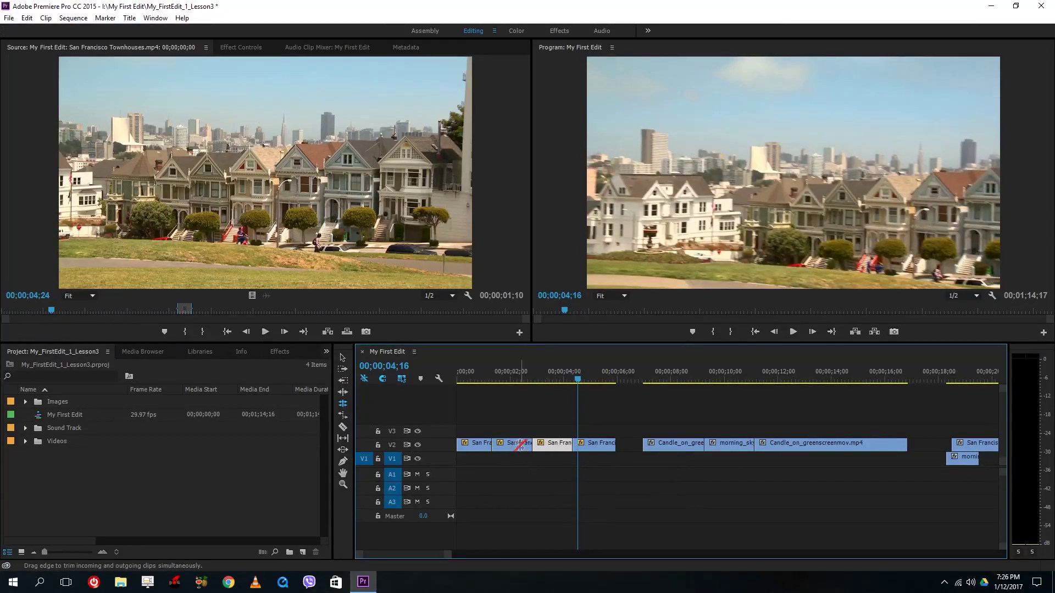
pyautogui.click(343, 449)
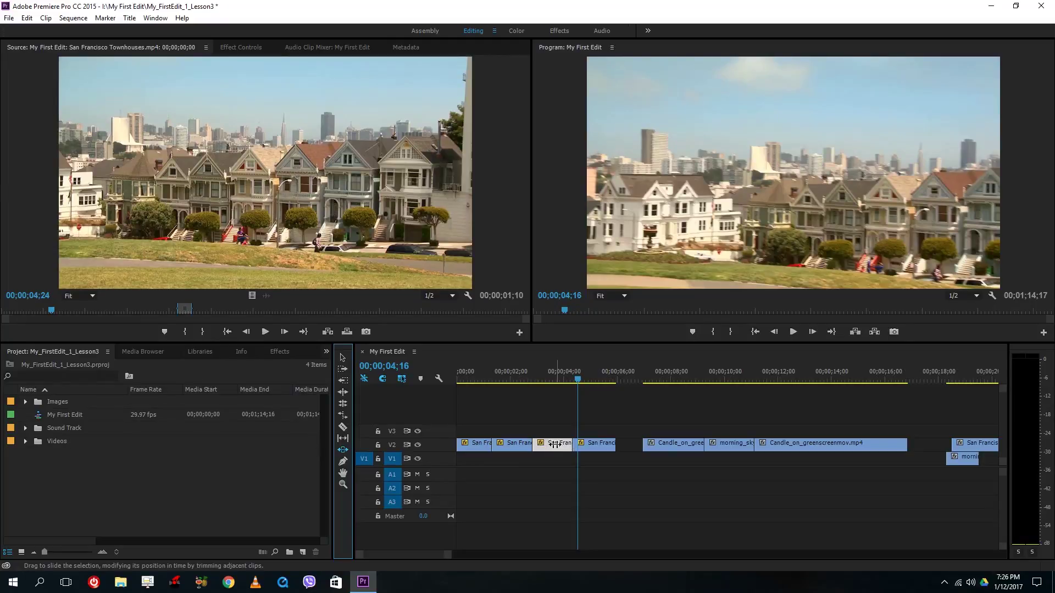
pyautogui.moveTo(555, 445); pyautogui.dragTo(552, 445)
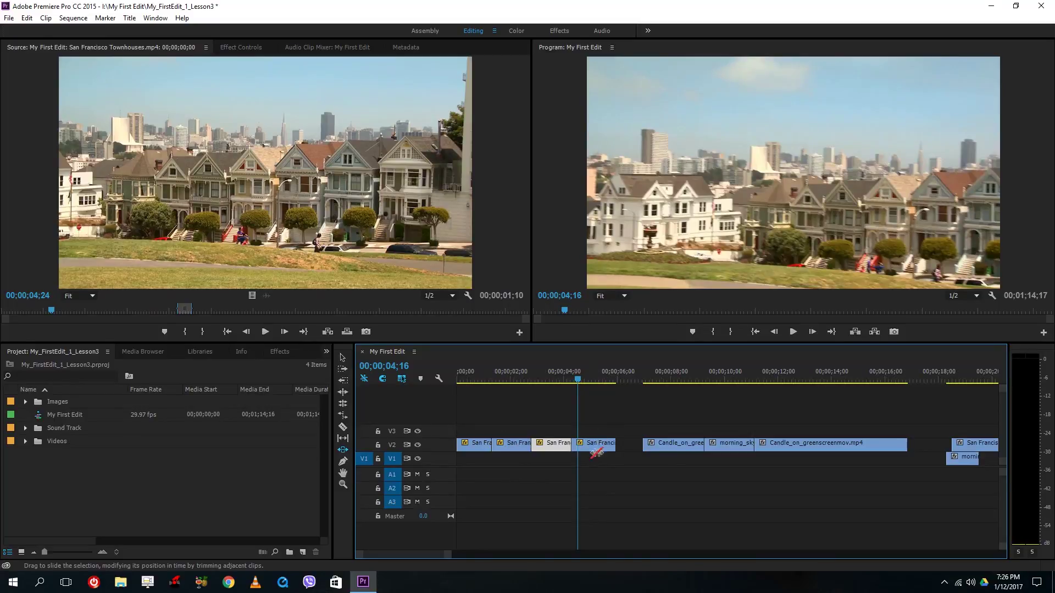
# - Pan and scroll around the timeline with the Hand tool
pyautogui.click(343, 473)
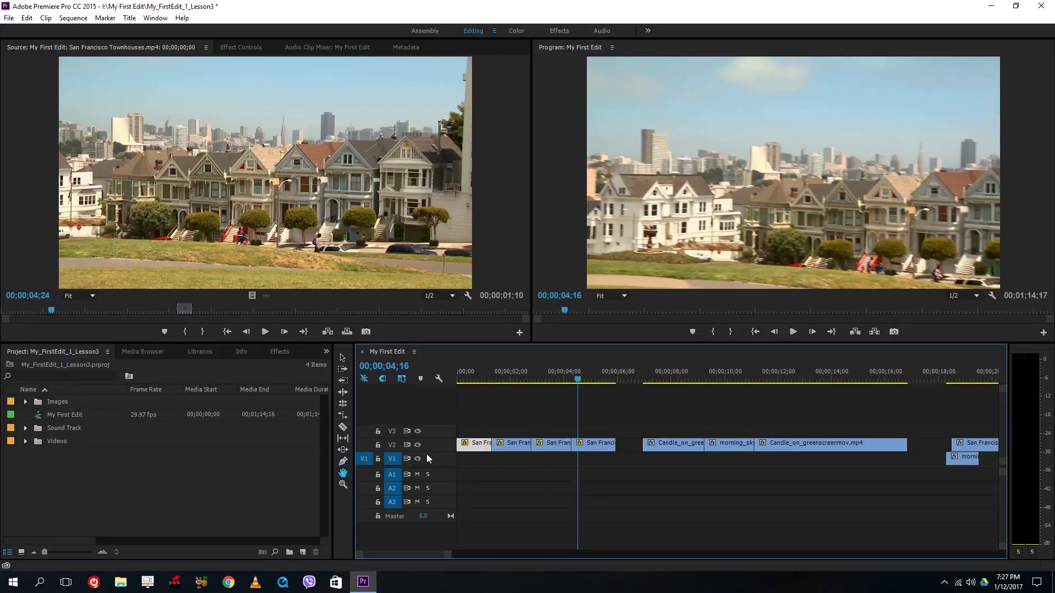
pyautogui.moveTo(744, 427); pyautogui.dragTo(682, 438)
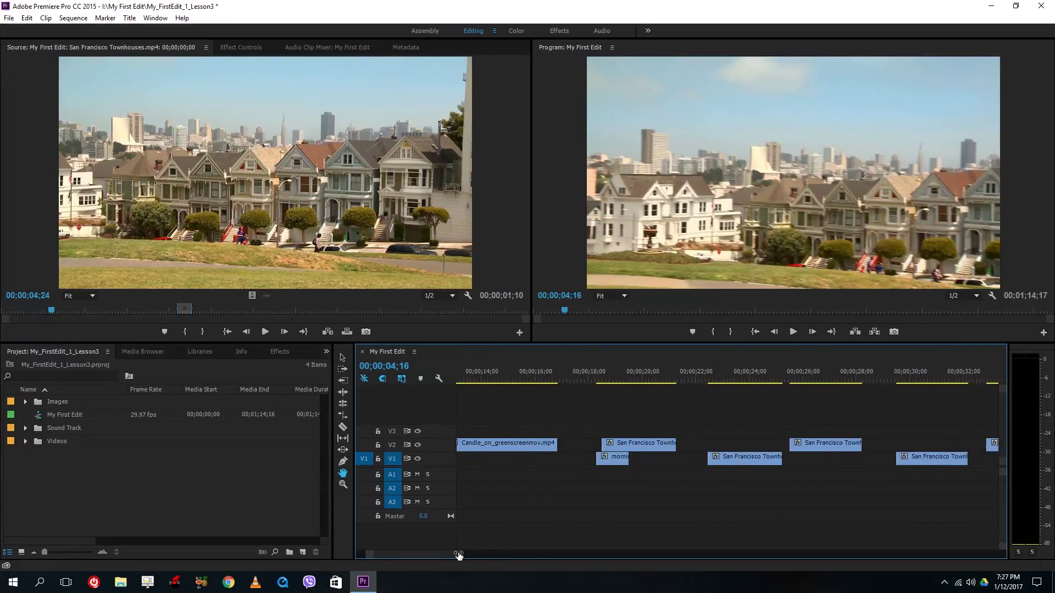
pyautogui.moveTo(458, 554); pyautogui.dragTo(560, 554)
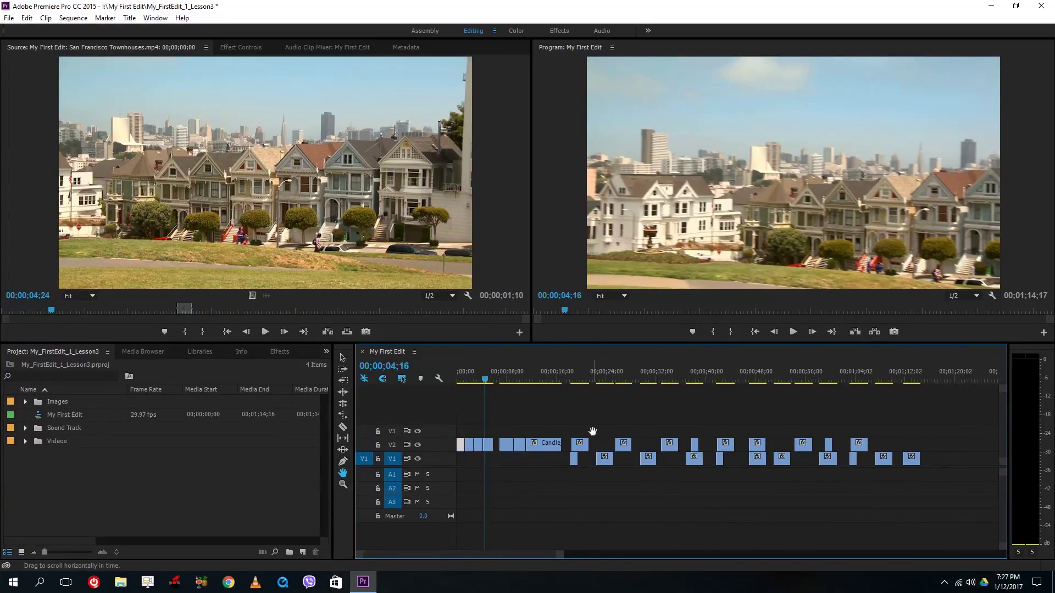
pyautogui.scroll(-3, 587, 445)
pyautogui.scroll(-4, 587, 445)
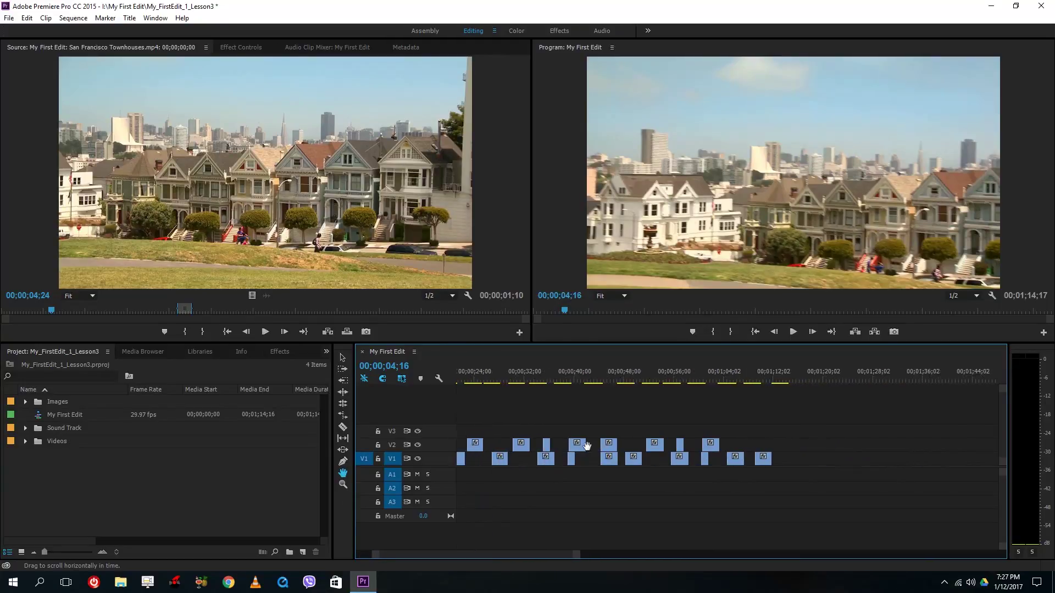
pyautogui.scroll(8, 570, 457)
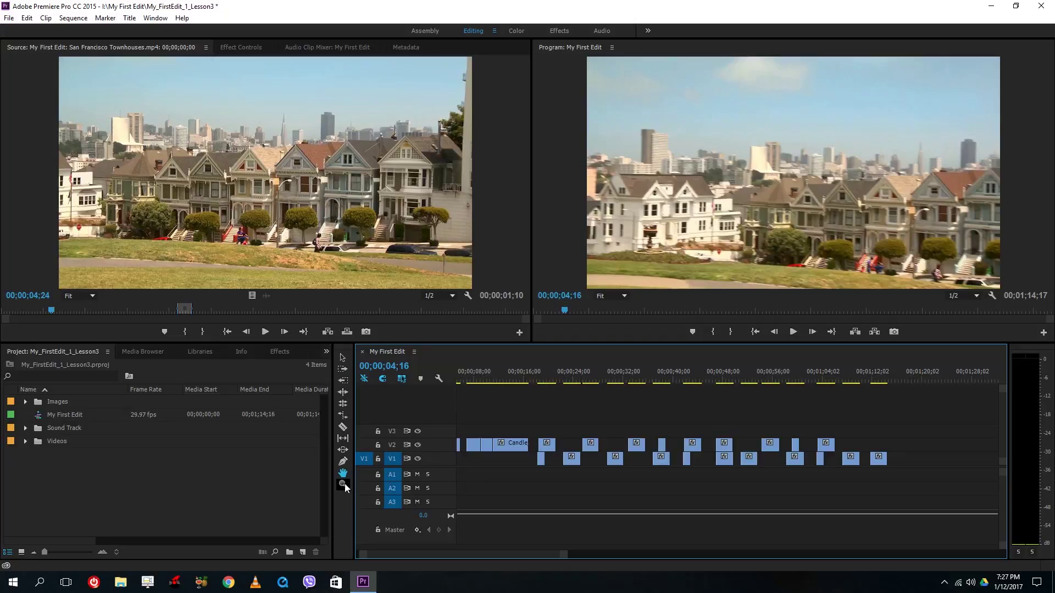
# - Zoom in four levels on the early clips, then widen the scrollbar to show the whole sequence
pyautogui.click(342, 484)
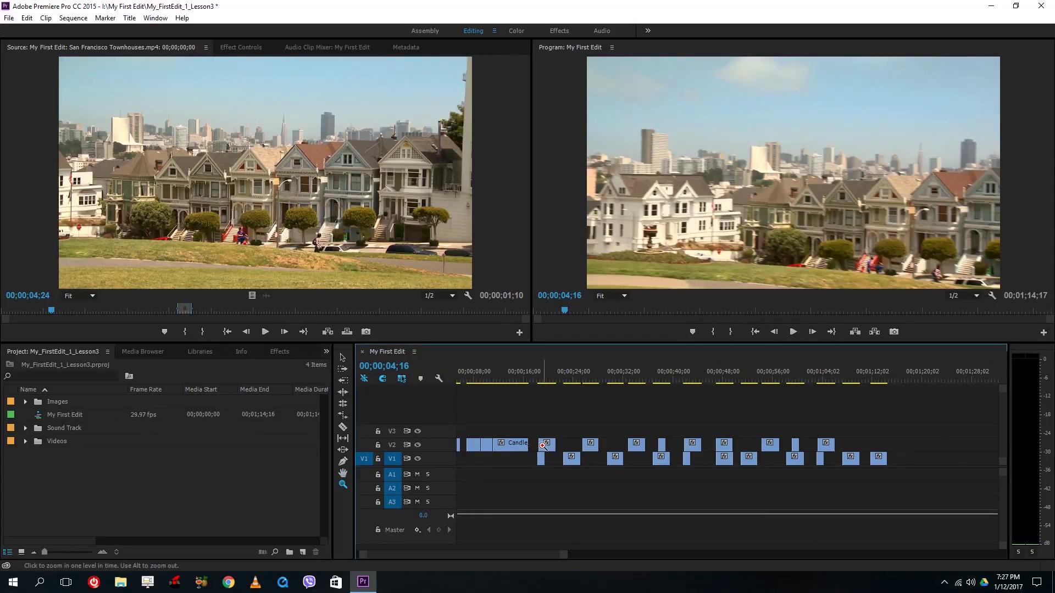
pyautogui.click(542, 445)
pyautogui.click(541, 446)
pyautogui.click(541, 445)
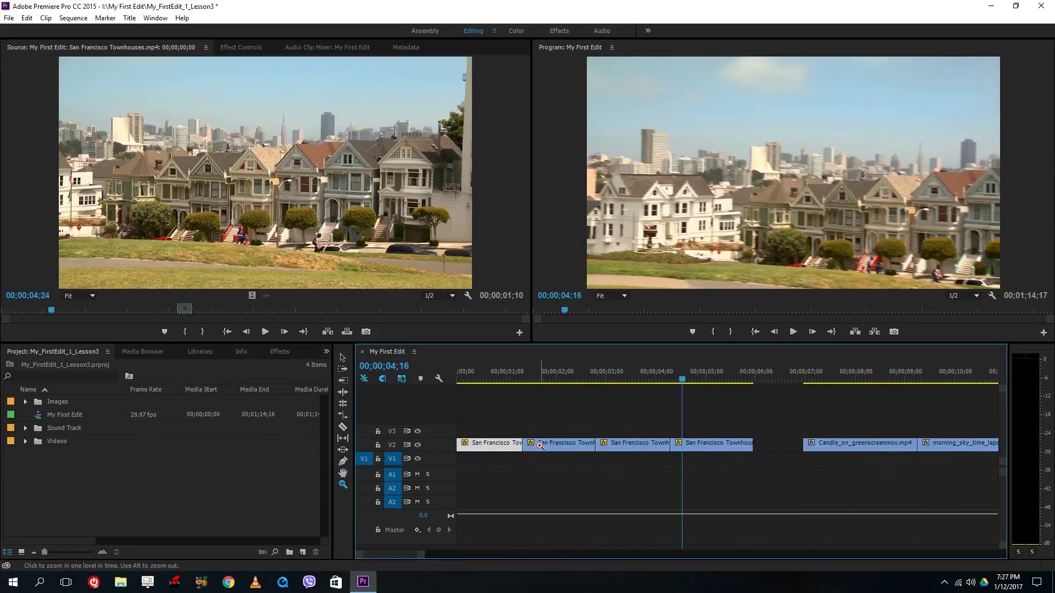
pyautogui.click(541, 445)
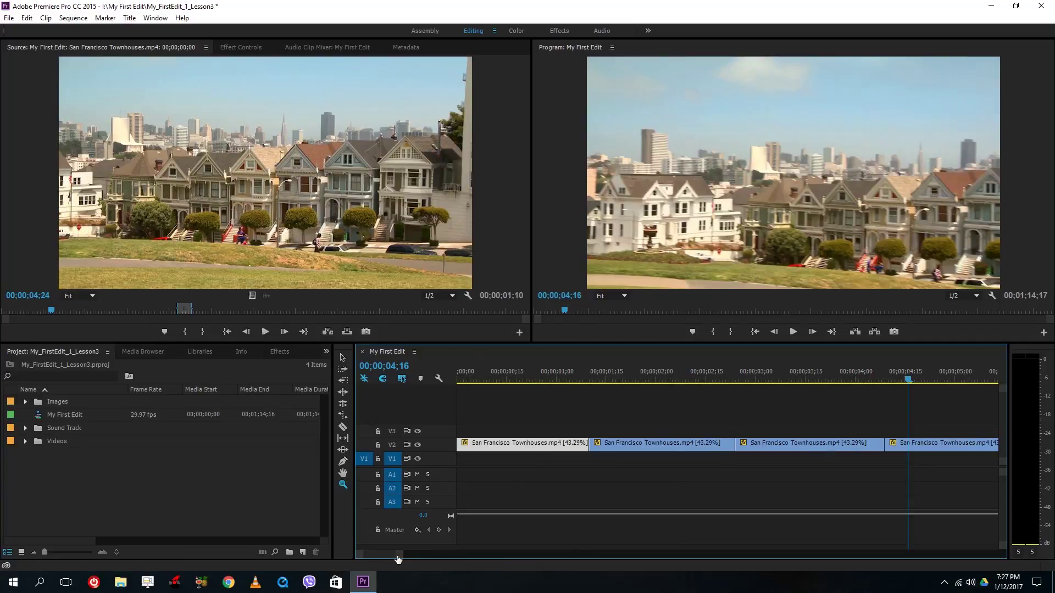
pyautogui.moveTo(398, 555); pyautogui.dragTo(620, 557)
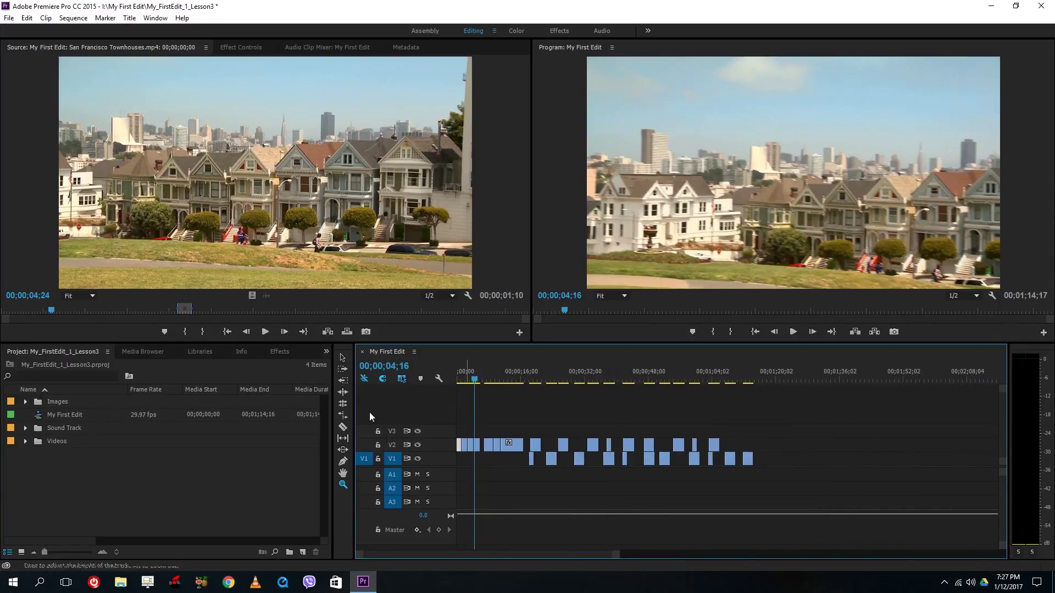
# - Move the later V1 and V2 clips up onto V3 and V4 near the sequence start
pyautogui.click(342, 358)
pyautogui.moveTo(616, 421); pyautogui.dragTo(727, 478)
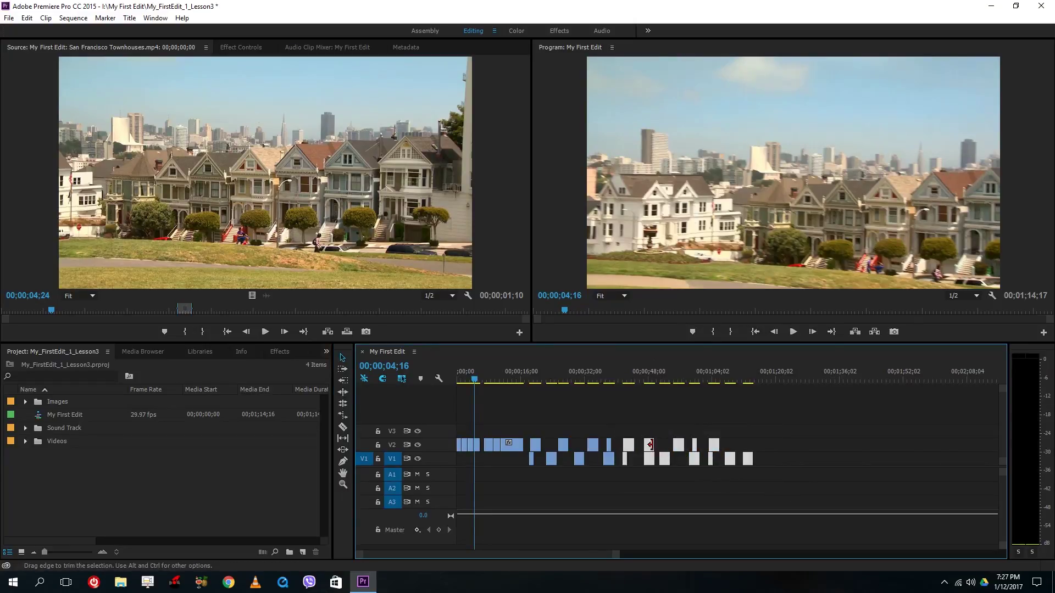
pyautogui.moveTo(649, 445); pyautogui.dragTo(467, 414)
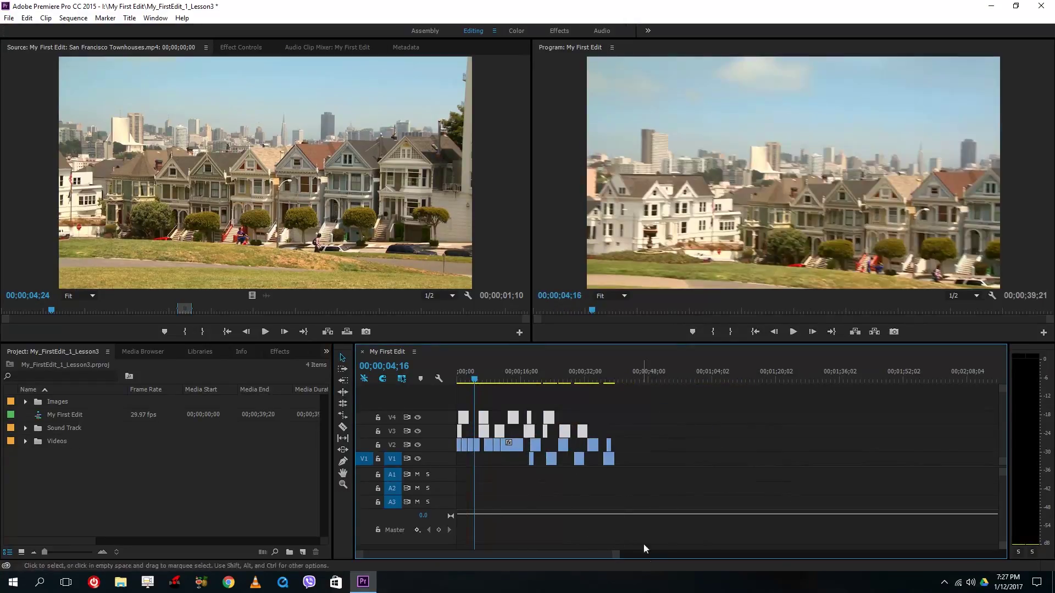
pyautogui.moveTo(620, 556); pyautogui.dragTo(538, 555)
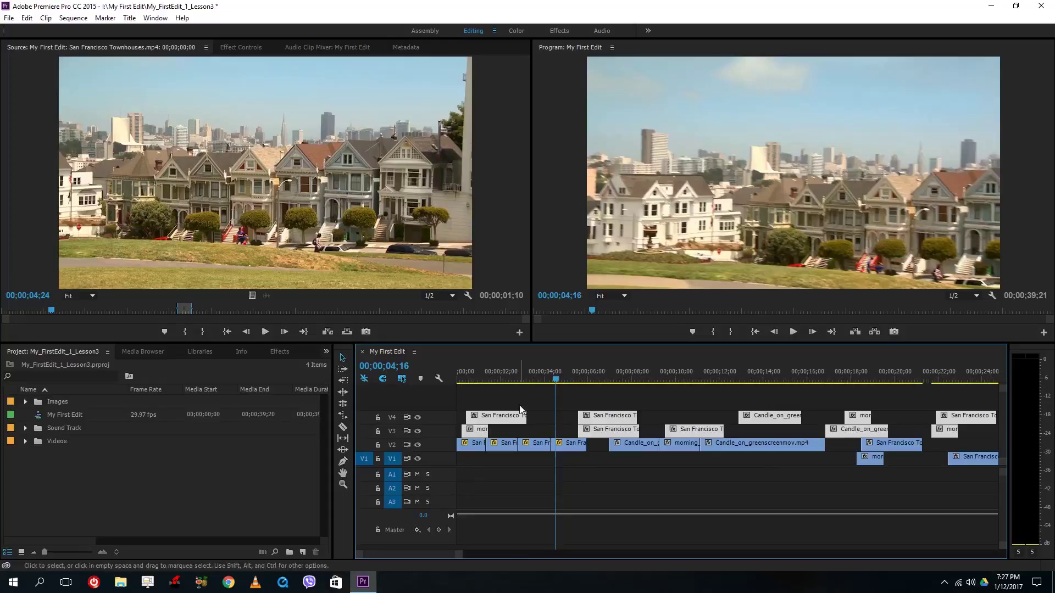
pyautogui.click(484, 505)
# - Track-select every clip forward from an early V2 clip, then remove that clip from the selection
pyautogui.click(343, 368)
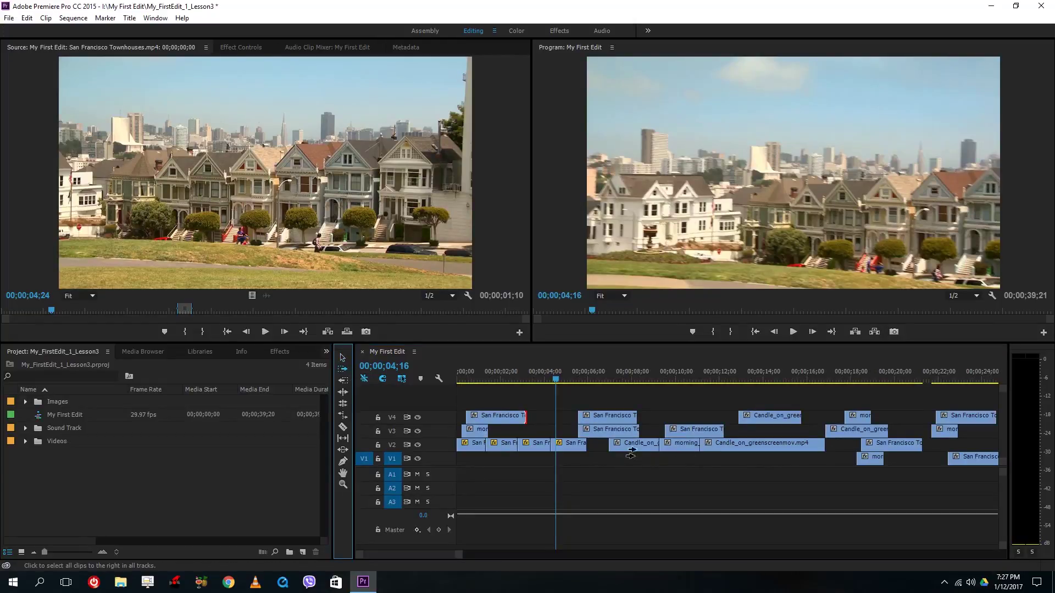
pyautogui.click(574, 448)
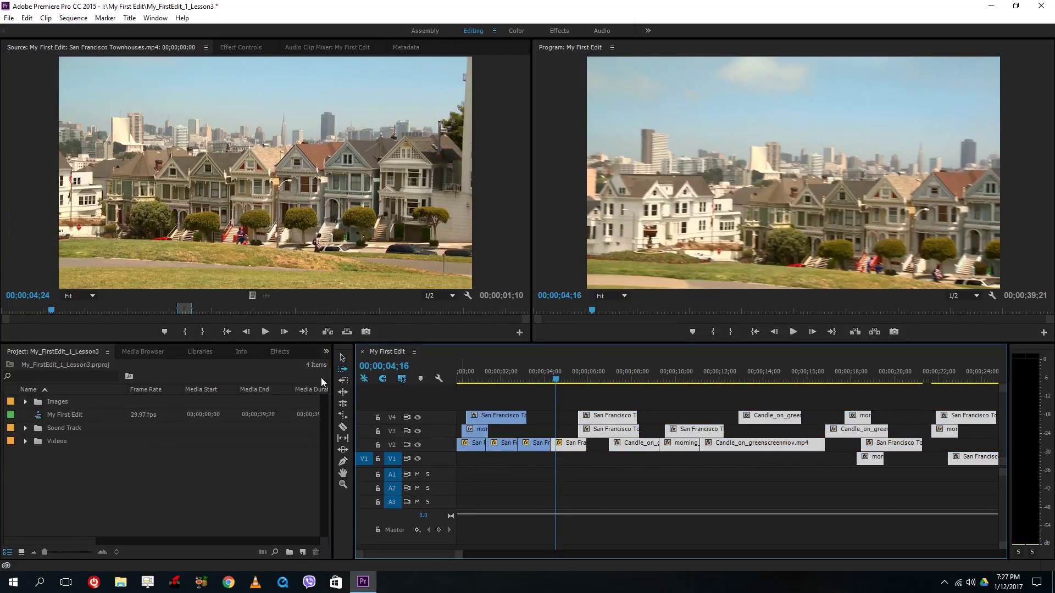
pyautogui.click(591, 455)
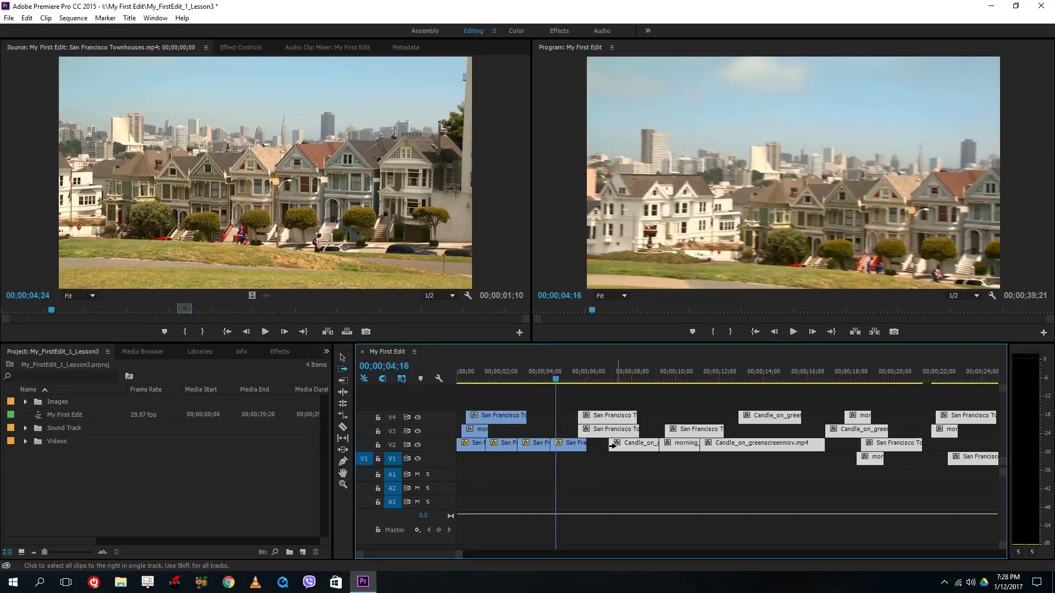
pyautogui.click(607, 430)
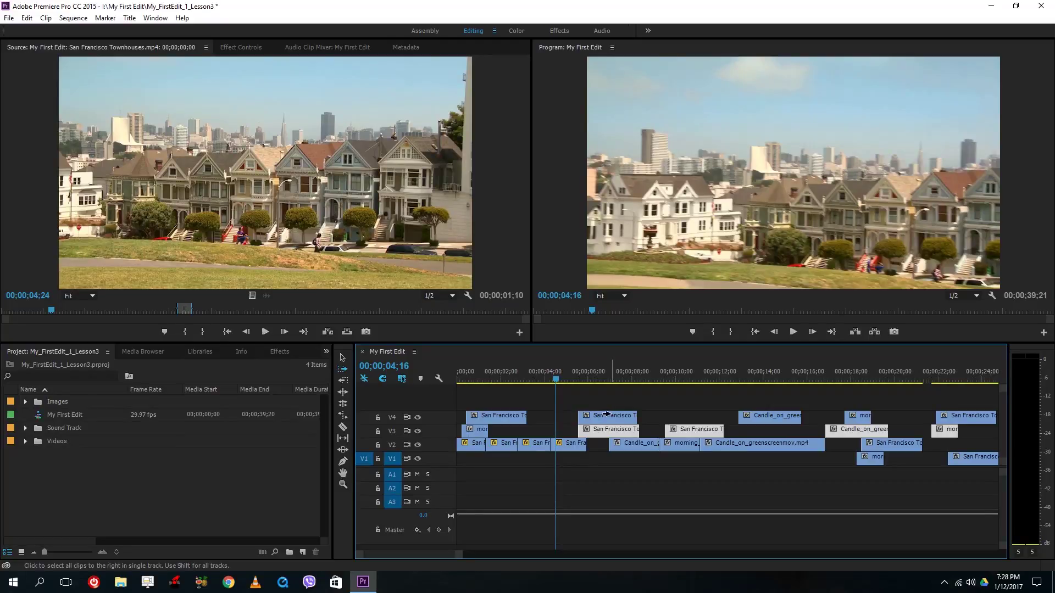
pyautogui.click(606, 414)
pyautogui.click(342, 380)
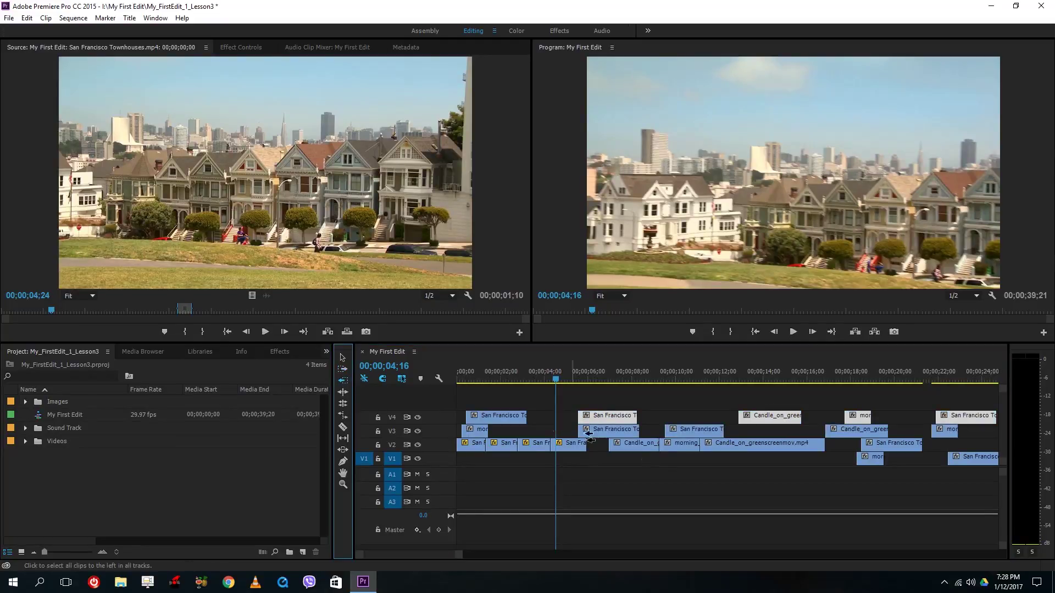
pyautogui.click(701, 431)
pyautogui.click(713, 444)
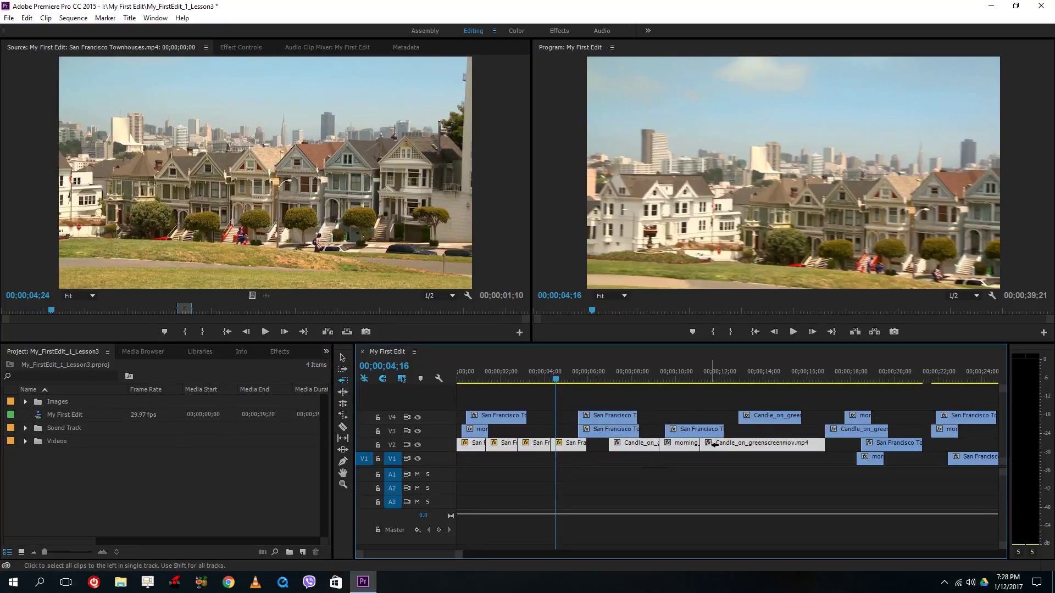
pyautogui.click(761, 415)
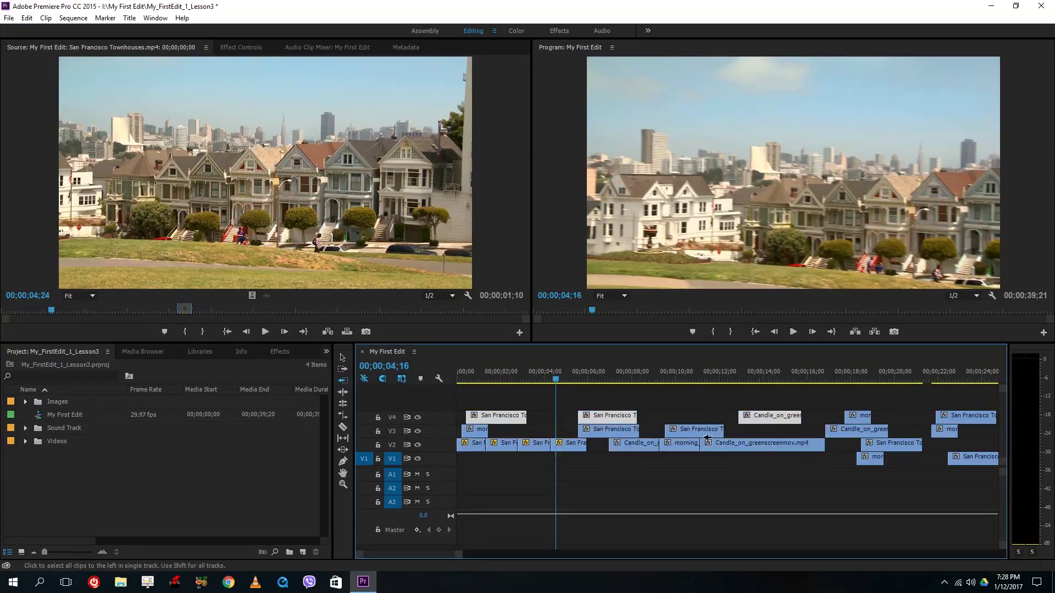
pyautogui.click(343, 392)
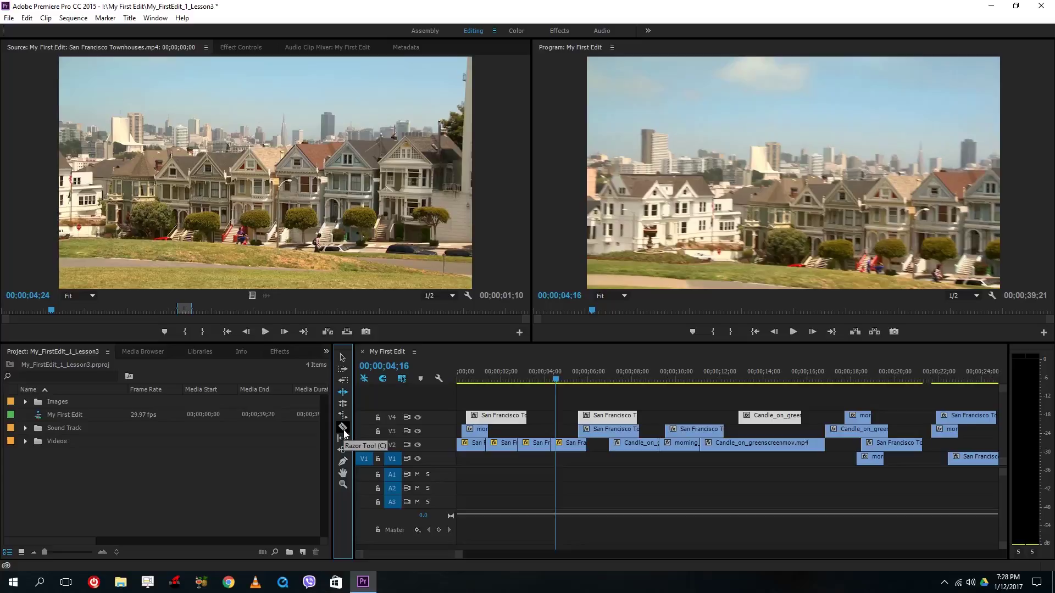
# - Razor-cut the V3 San Francisco and V2 candle clips, then cut through all tracks at three points
pyautogui.click(343, 428)
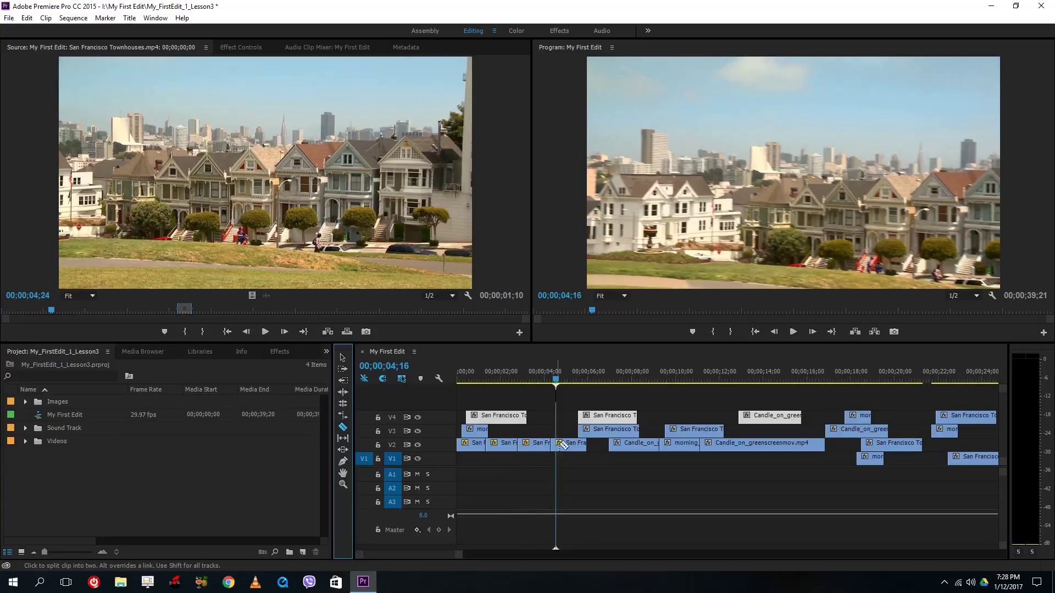
pyautogui.click(602, 430)
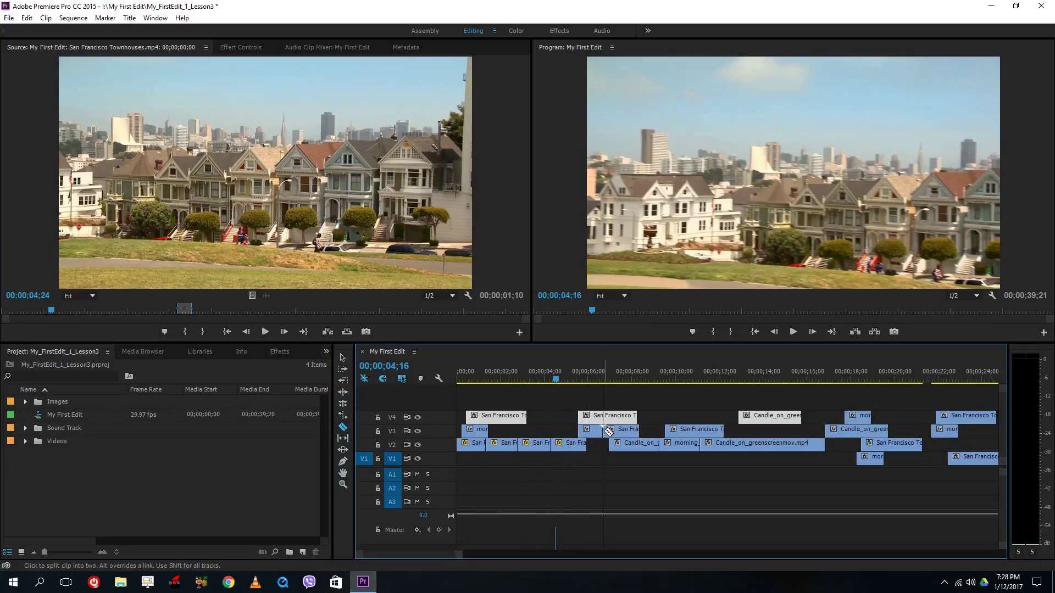
pyautogui.click(644, 445)
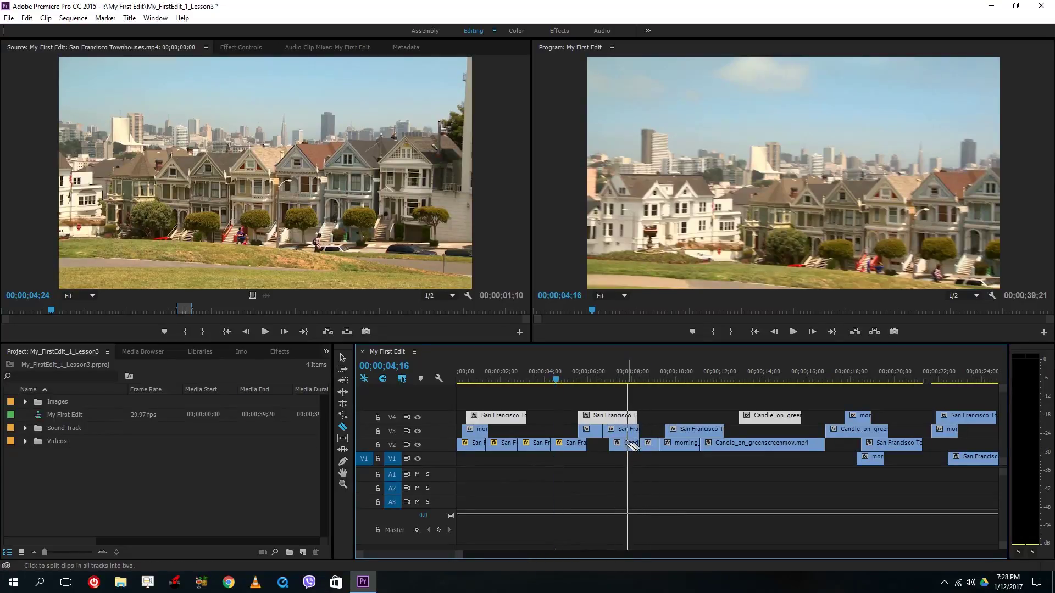
pyautogui.keyDown('shift'); pyautogui.click(627, 447); pyautogui.keyUp('shift')
pyautogui.keyDown('shift'); pyautogui.click(620, 445); pyautogui.keyUp('shift')
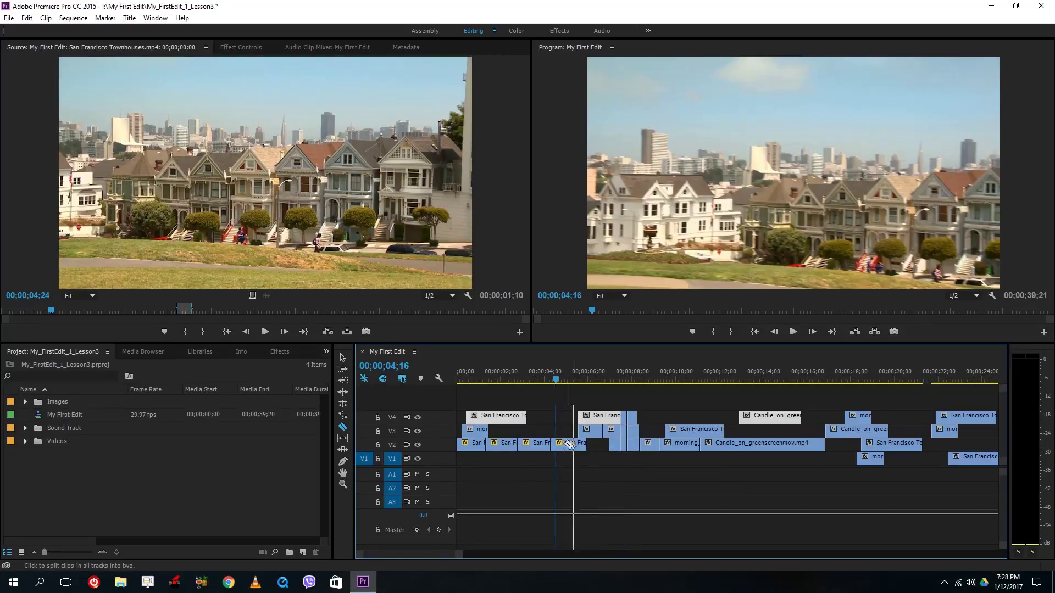
pyautogui.keyDown('shift'); pyautogui.click(506, 446); pyautogui.keyUp('shift')
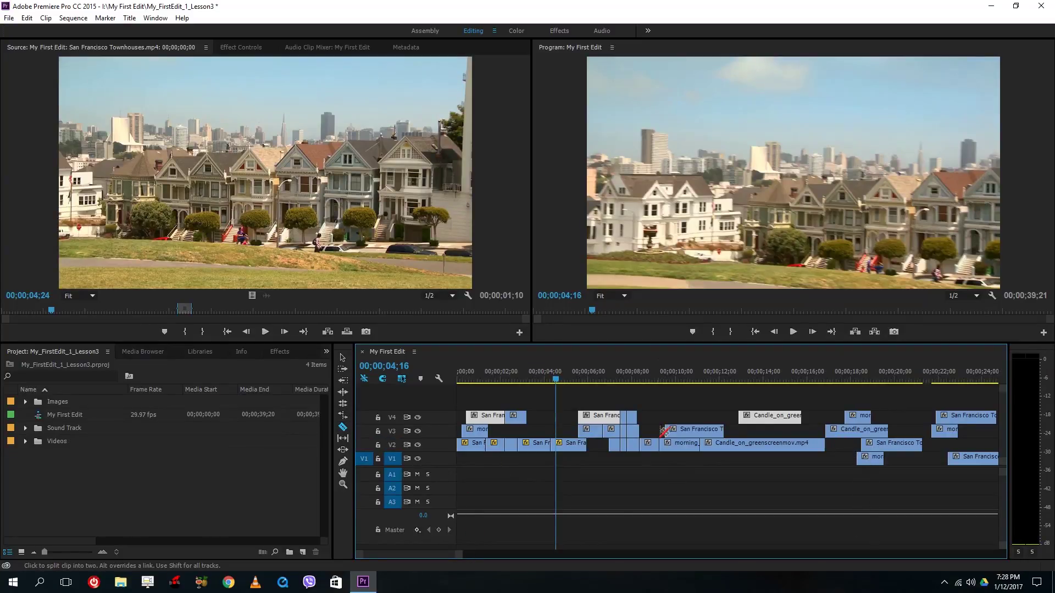
# - Zoom the timeline out and place the playhead at 00;00;22;02
pyautogui.moveTo(458, 557); pyautogui.dragTo(610, 557)
pyautogui.click(623, 369)
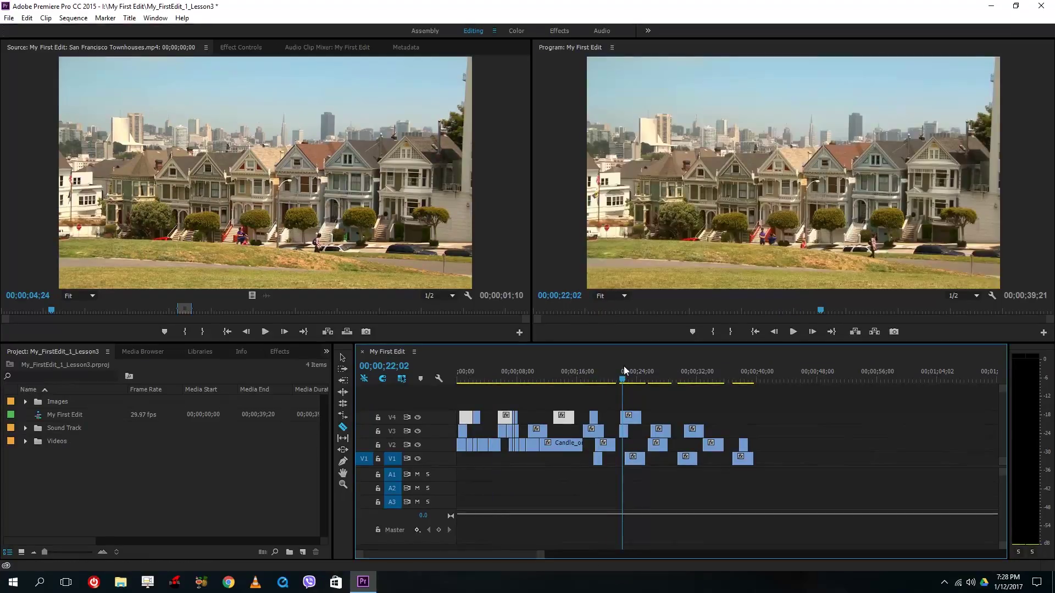